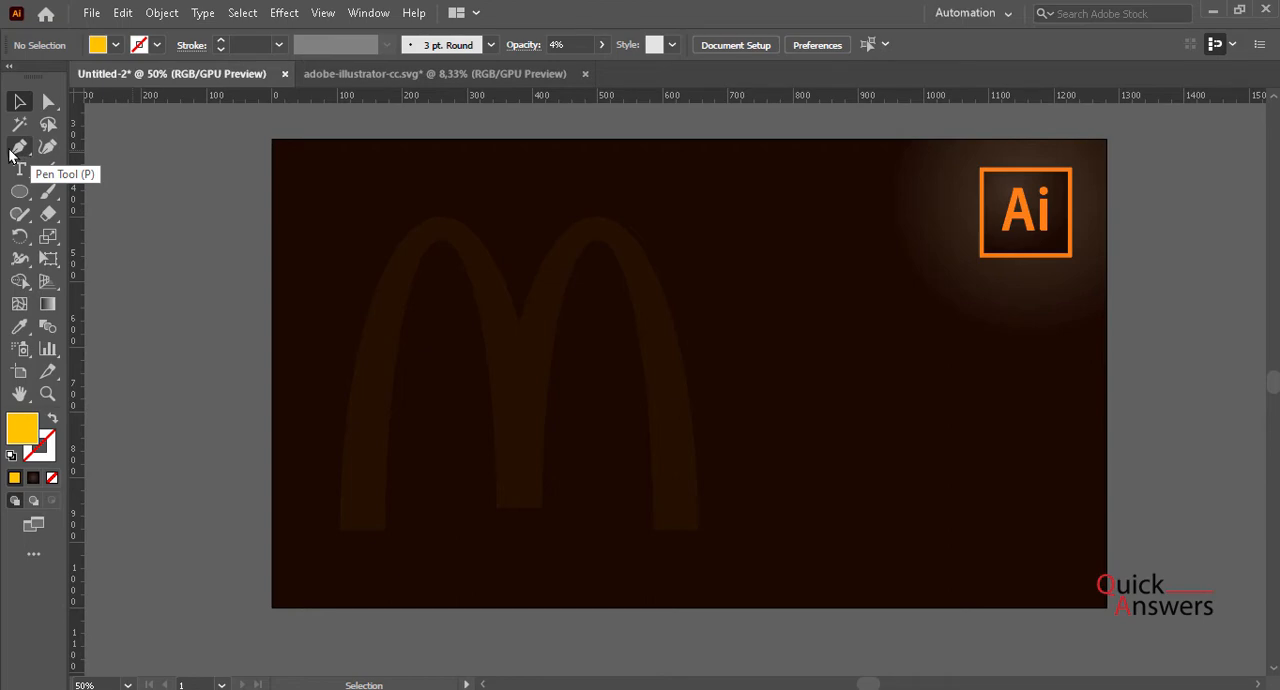
# - Start a Pen tool path along the bottom edge of the faint M's left leg, about 69 px wide
pyautogui.click(12, 149)
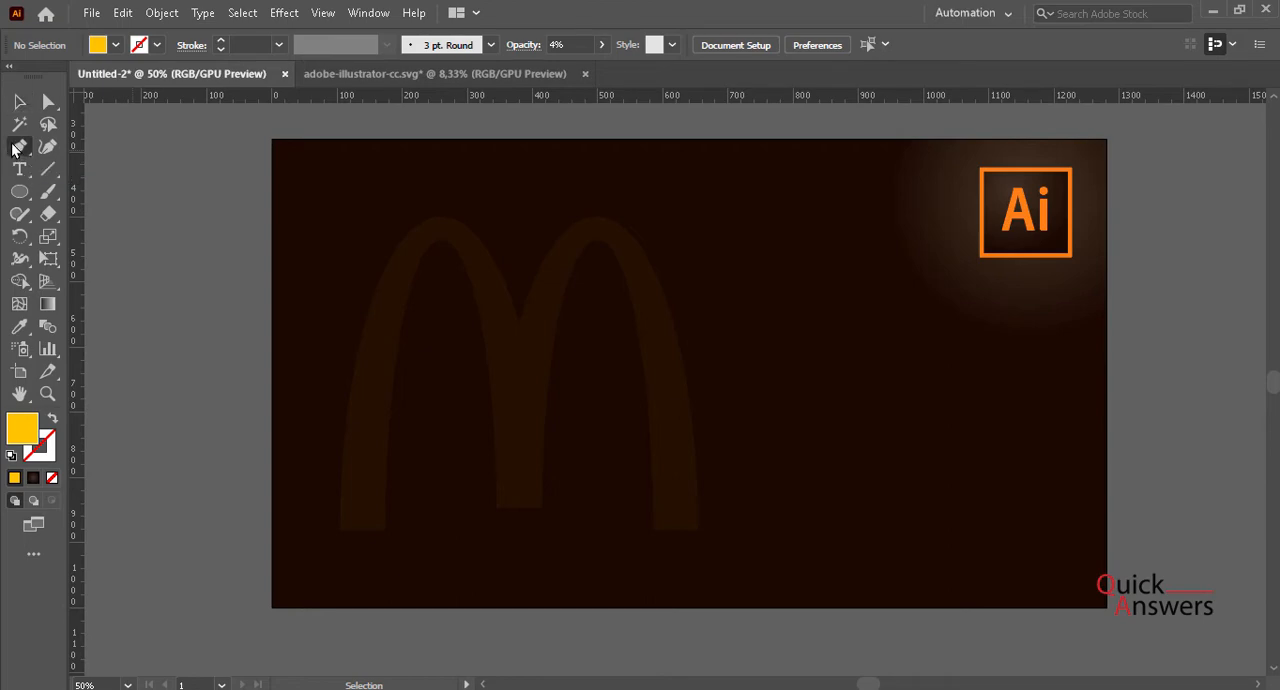
pyautogui.scroll(2, 352, 553)
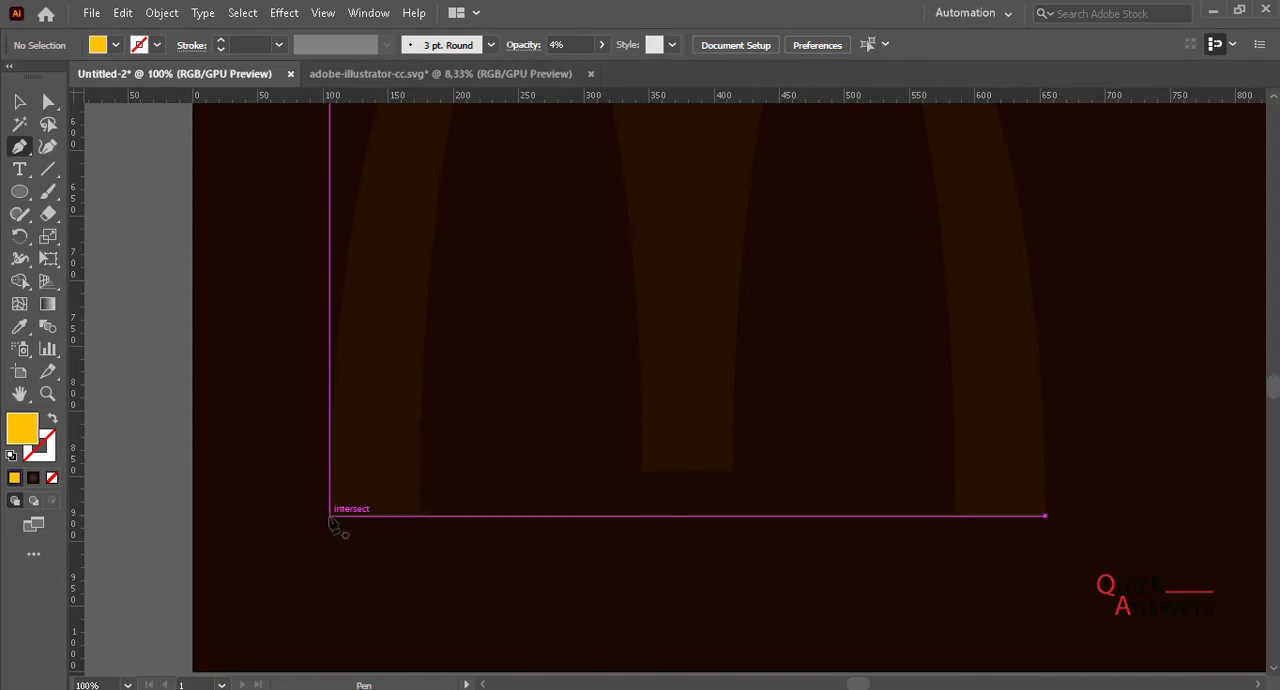
pyautogui.scroll(5, 332, 524)
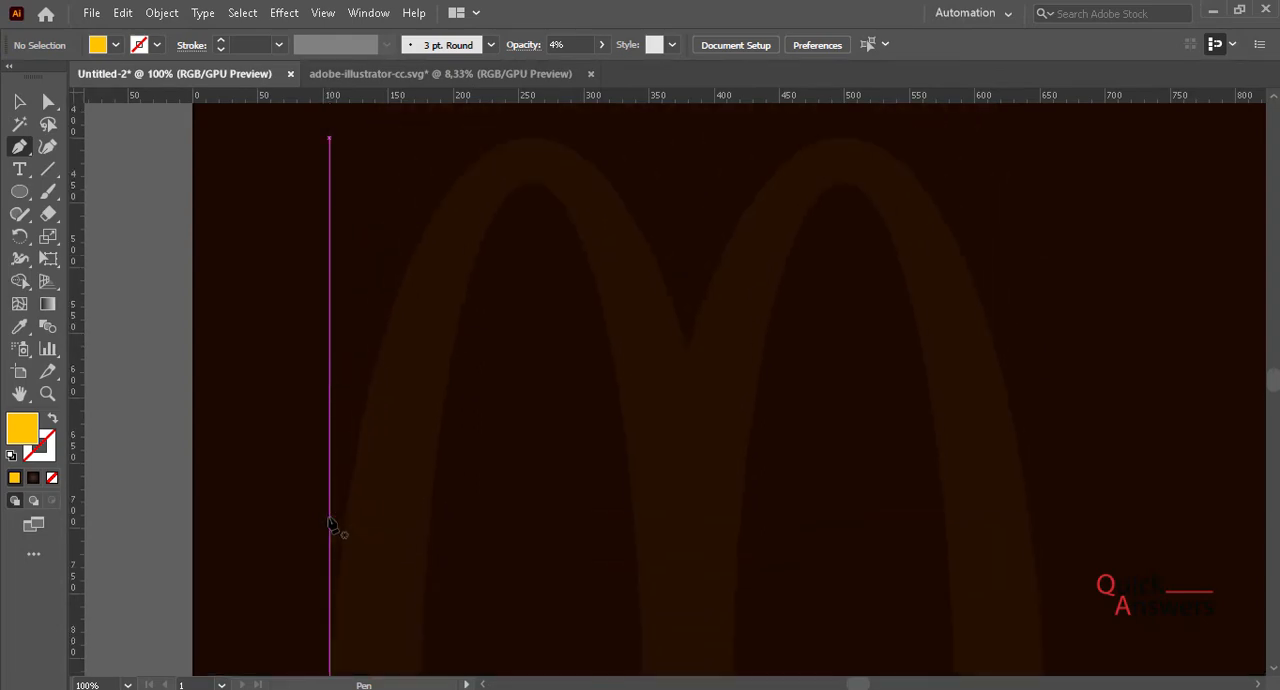
pyautogui.scroll(-5, 332, 524)
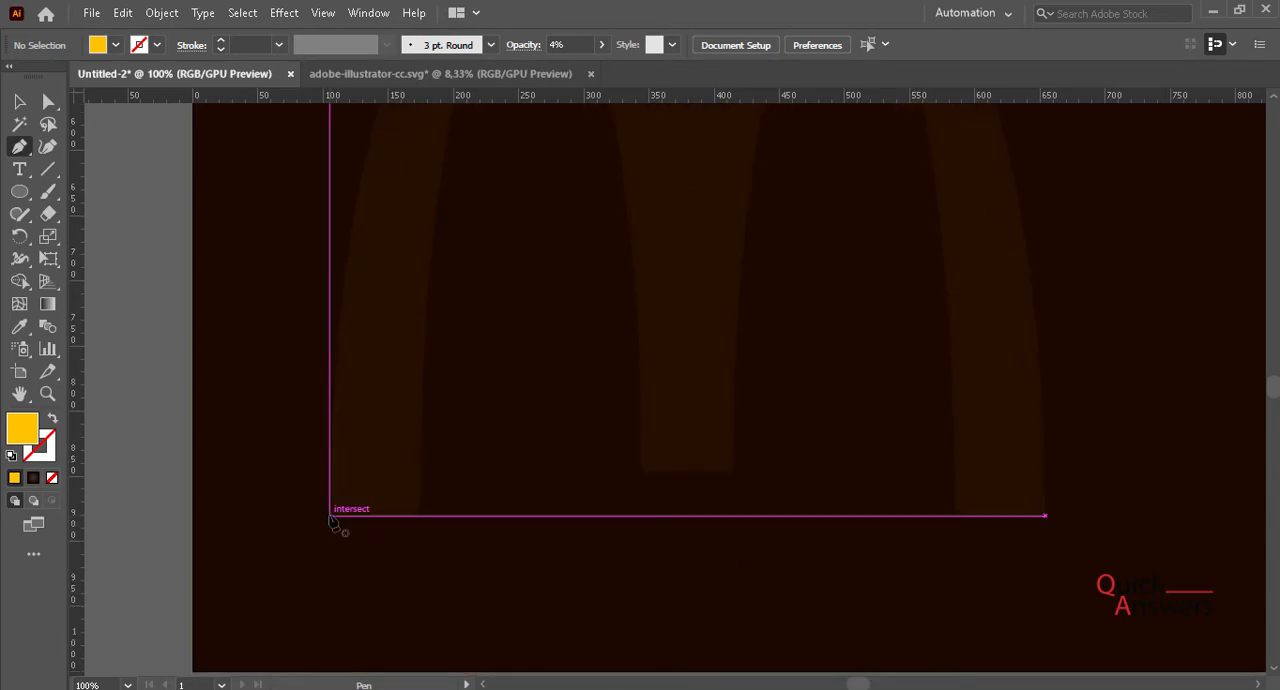
pyautogui.click(330, 516)
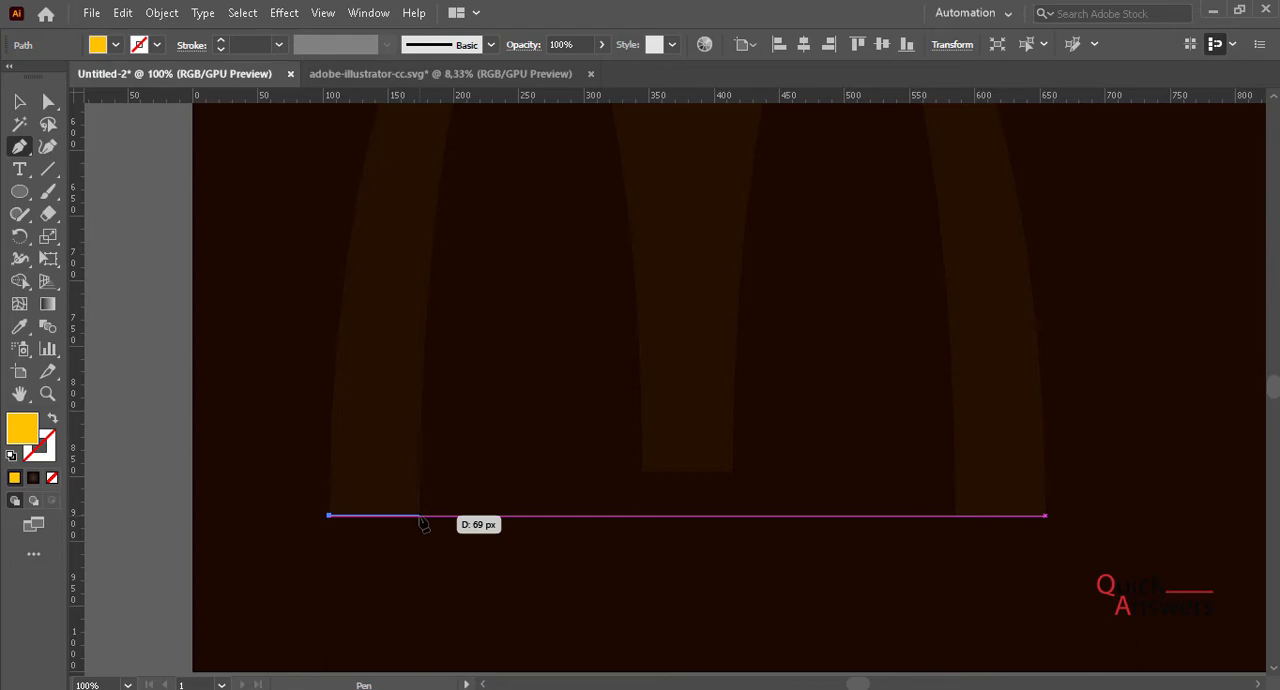
pyautogui.click(420, 516)
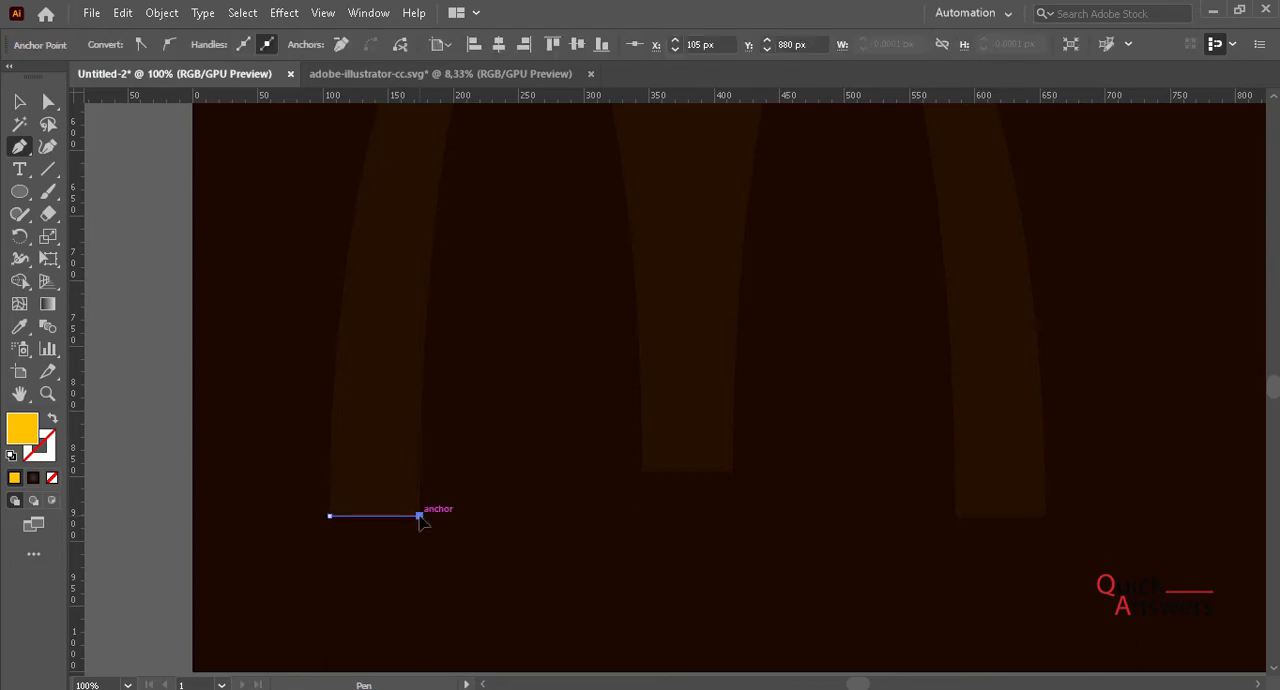
# - Add a smooth curve up to the left arch's inner peak, and swap fill and stroke to give the path a yellow stroke without fill
pyautogui.scroll(4, 421, 520)
pyautogui.scroll(-3, 448, 444)
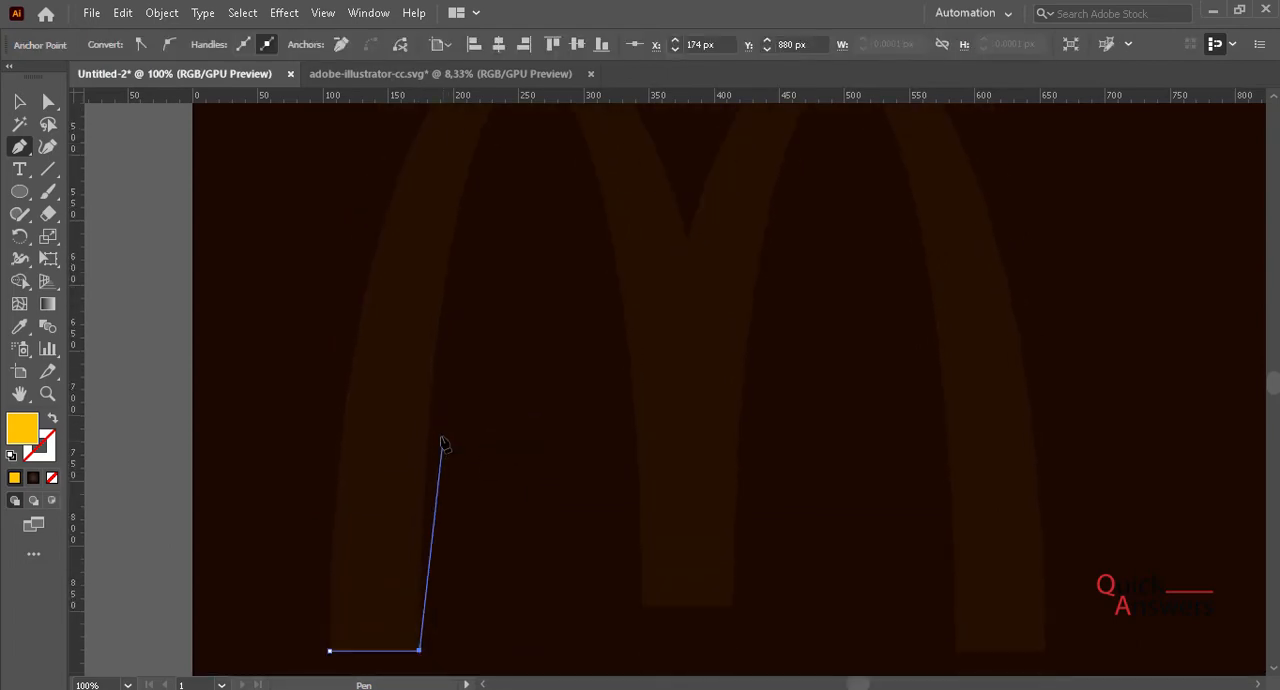
pyautogui.scroll(2, 484, 306)
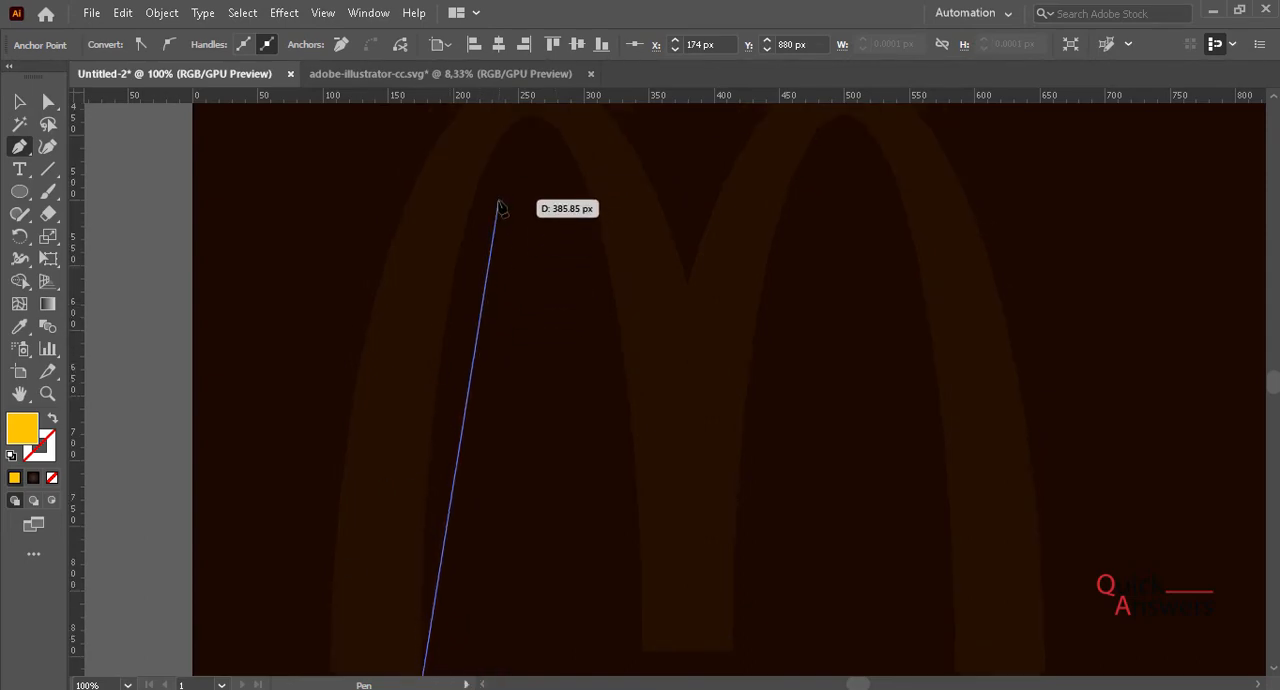
pyautogui.scroll(-1, 503, 211)
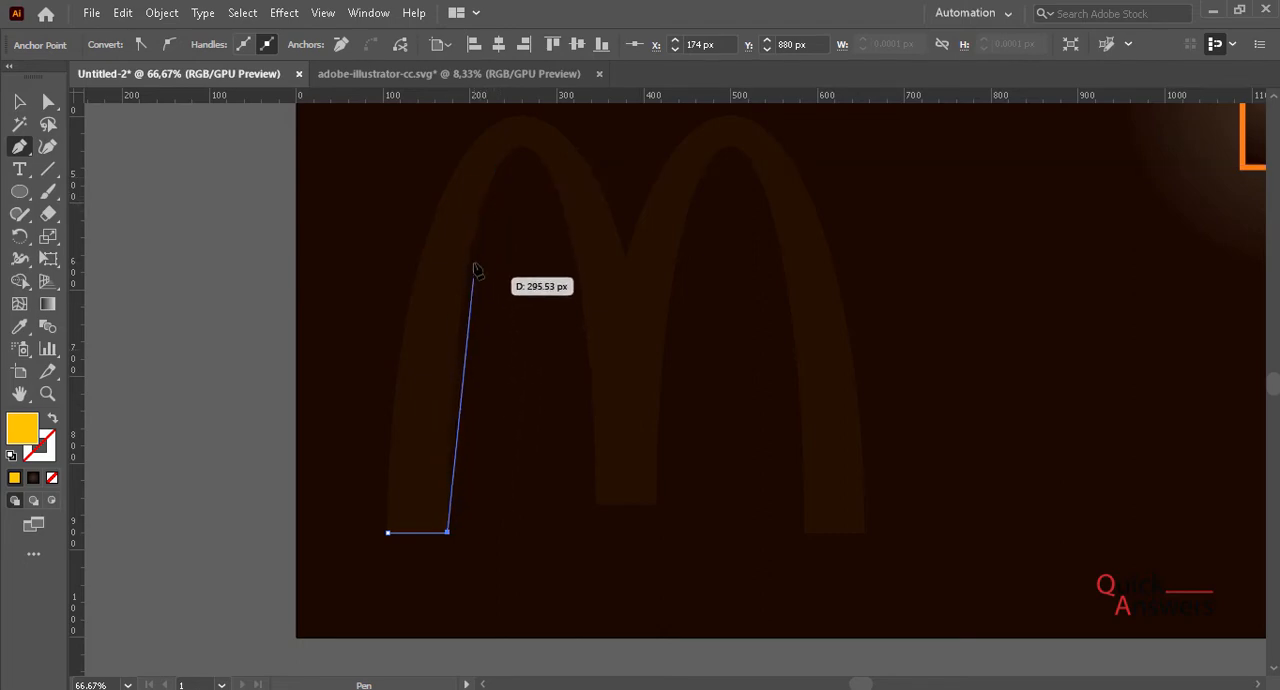
pyautogui.click(524, 149)
pyautogui.moveTo(525, 150); pyautogui.dragTo(597, 149)
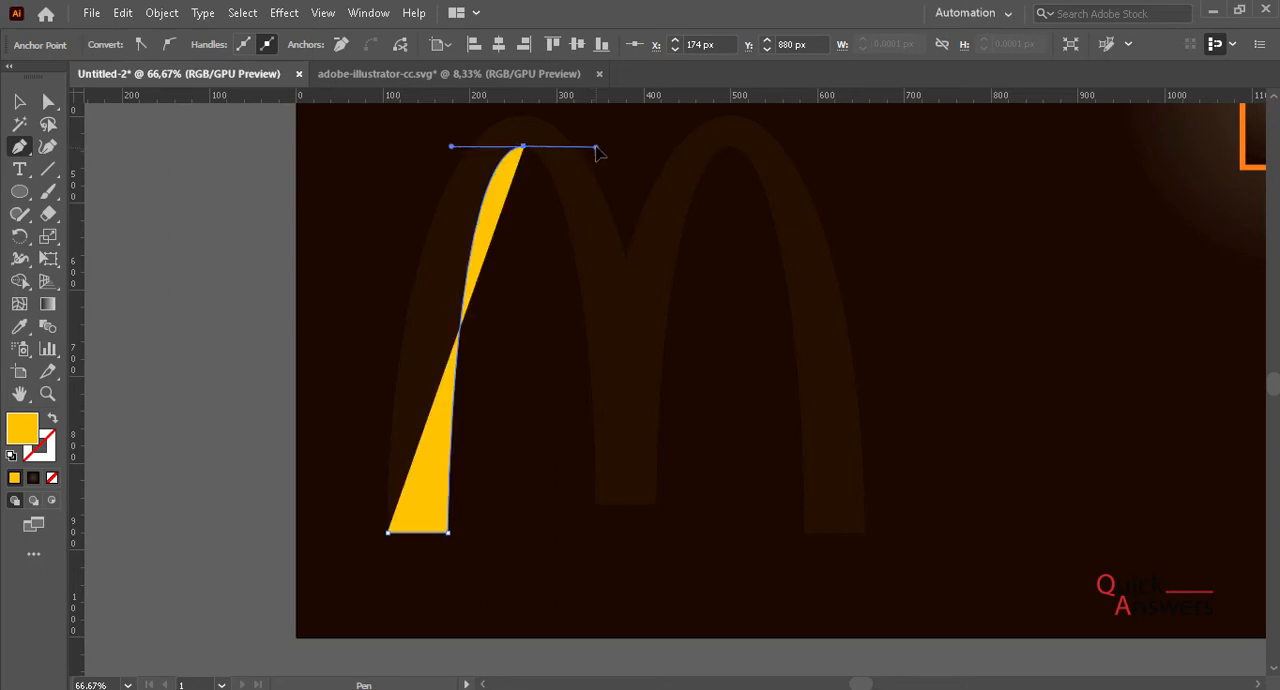
pyautogui.click(52, 422)
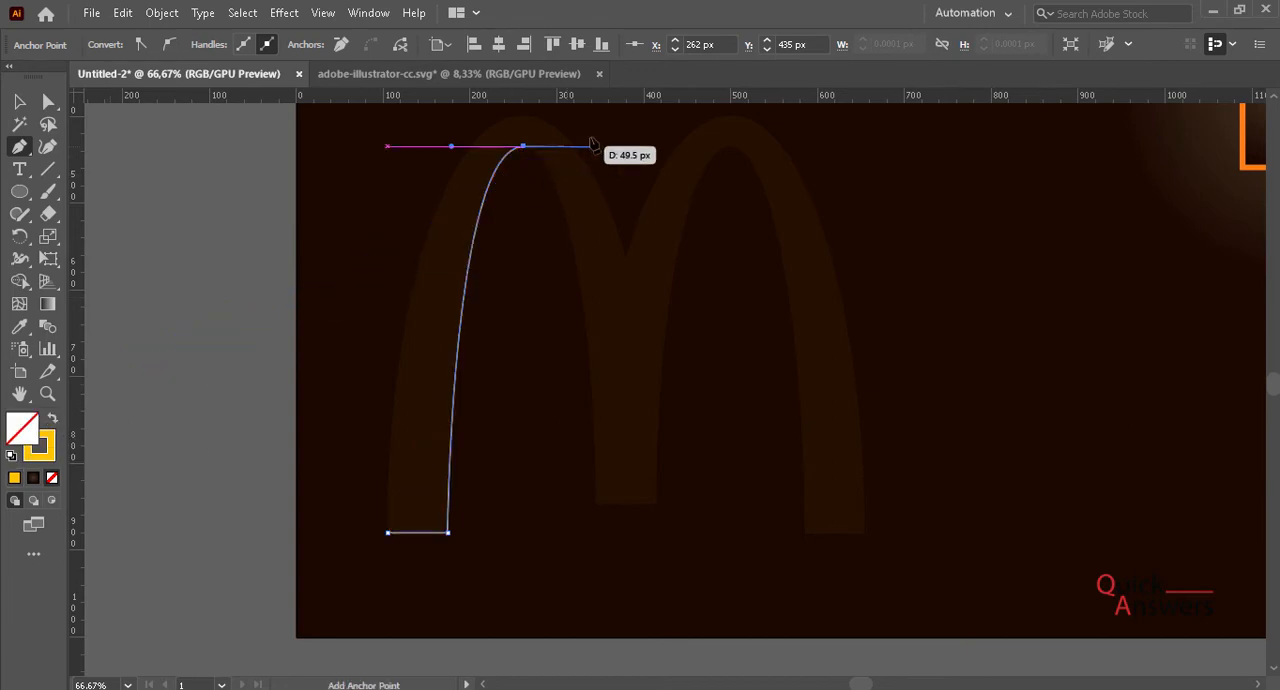
# - Continue the path down the left arch's inner side, across the middle leg's base and up to a smooth point at the right arch's inner peak
pyautogui.click(593, 503)
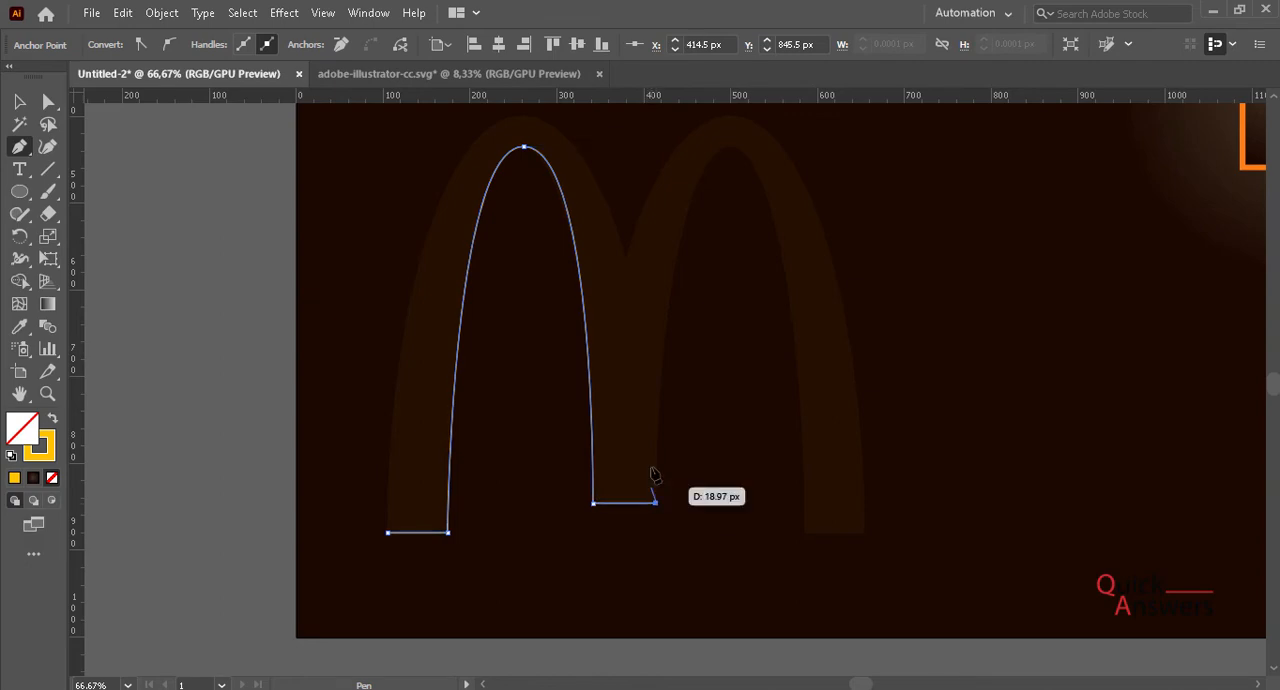
pyautogui.click(655, 502)
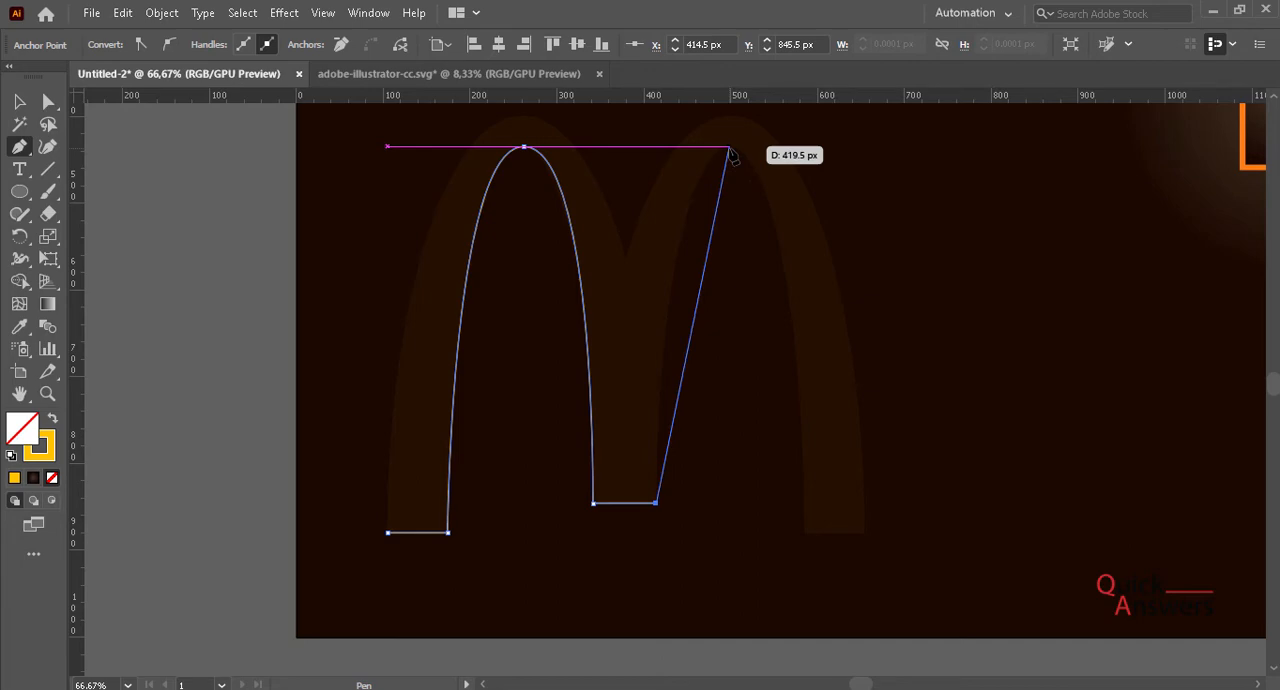
pyautogui.click(729, 148)
pyautogui.moveTo(730, 149); pyautogui.dragTo(801, 148)
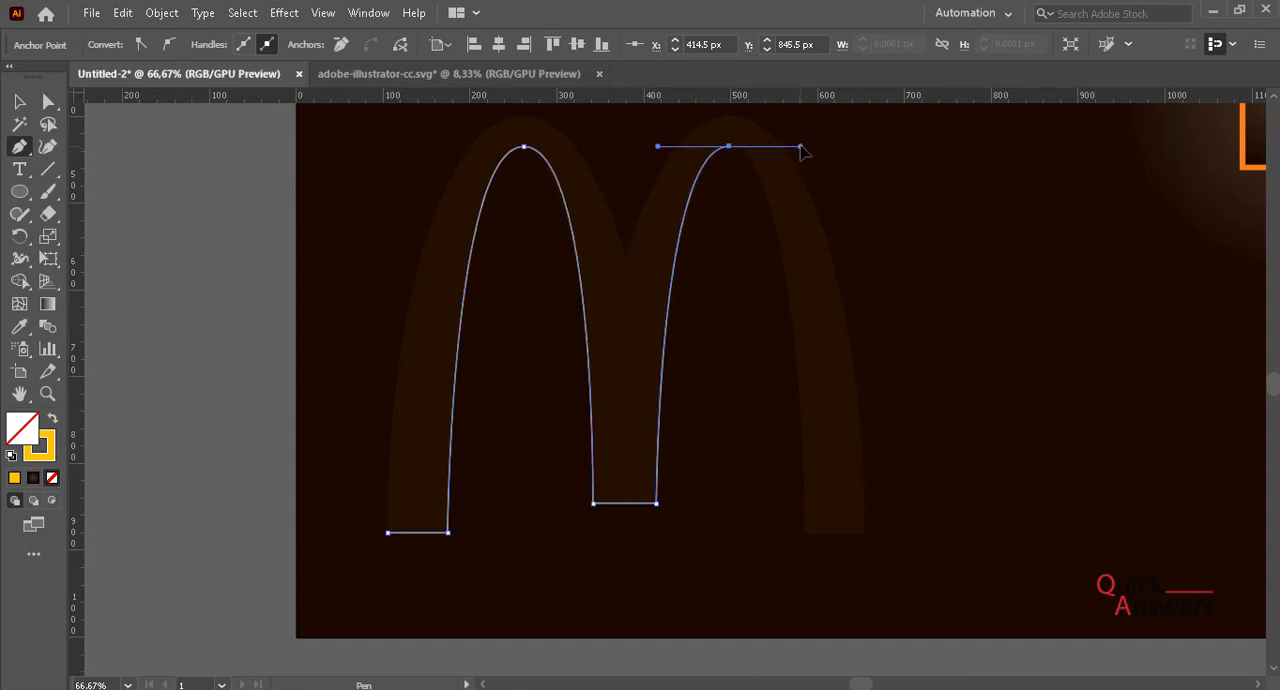
# - Trace the right leg's inner side, base and outer curve up to the right arch's outer peak, and remove that point's outgoing handle
pyautogui.click(804, 535)
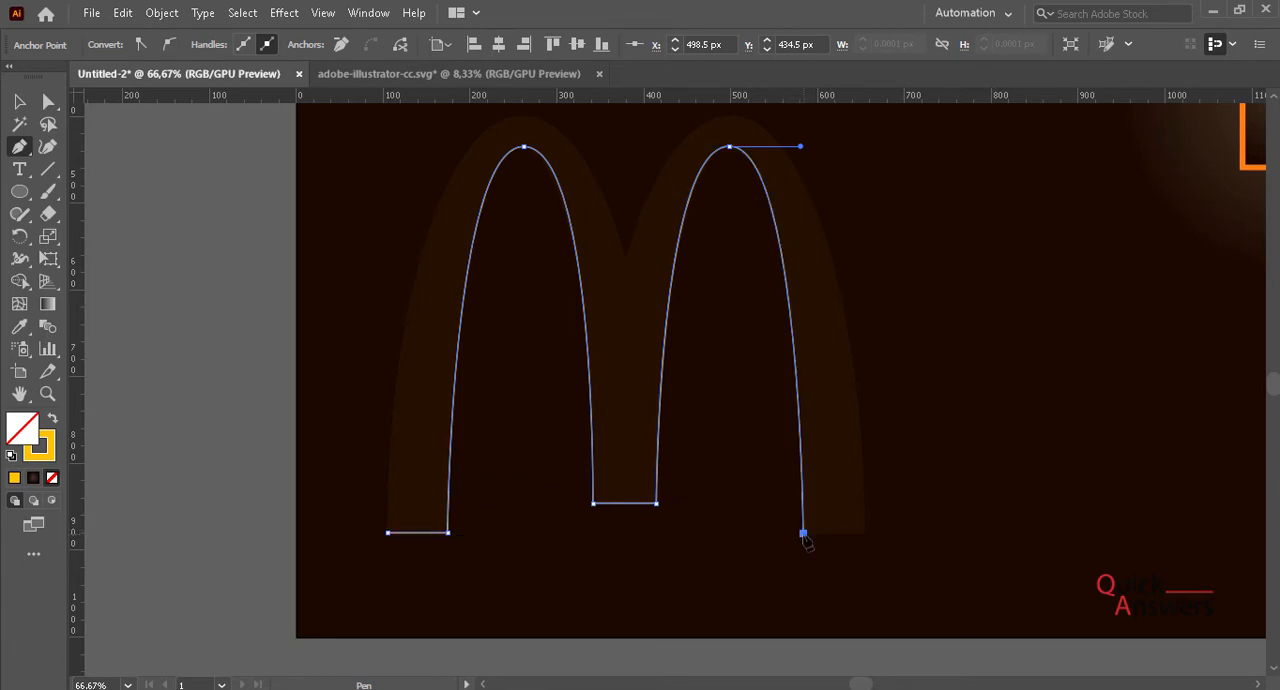
pyautogui.click(866, 534)
pyautogui.scroll(2, 860, 530)
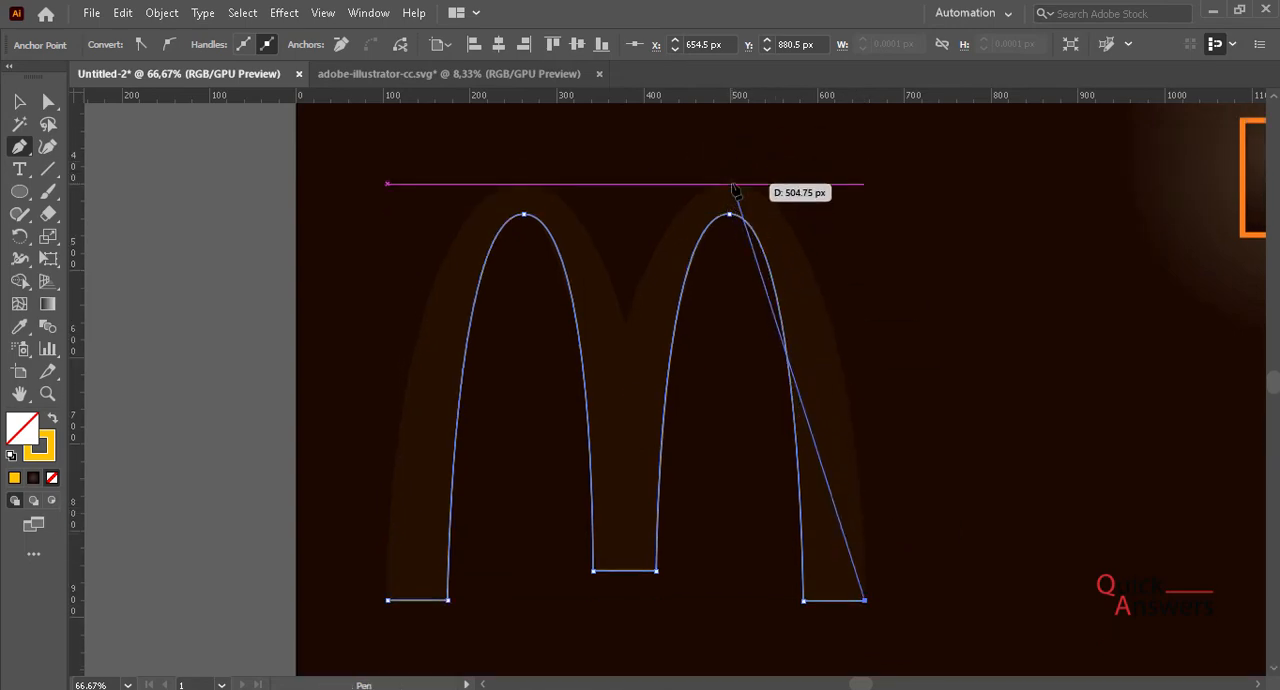
pyautogui.moveTo(733, 188); pyautogui.dragTo(610, 176)
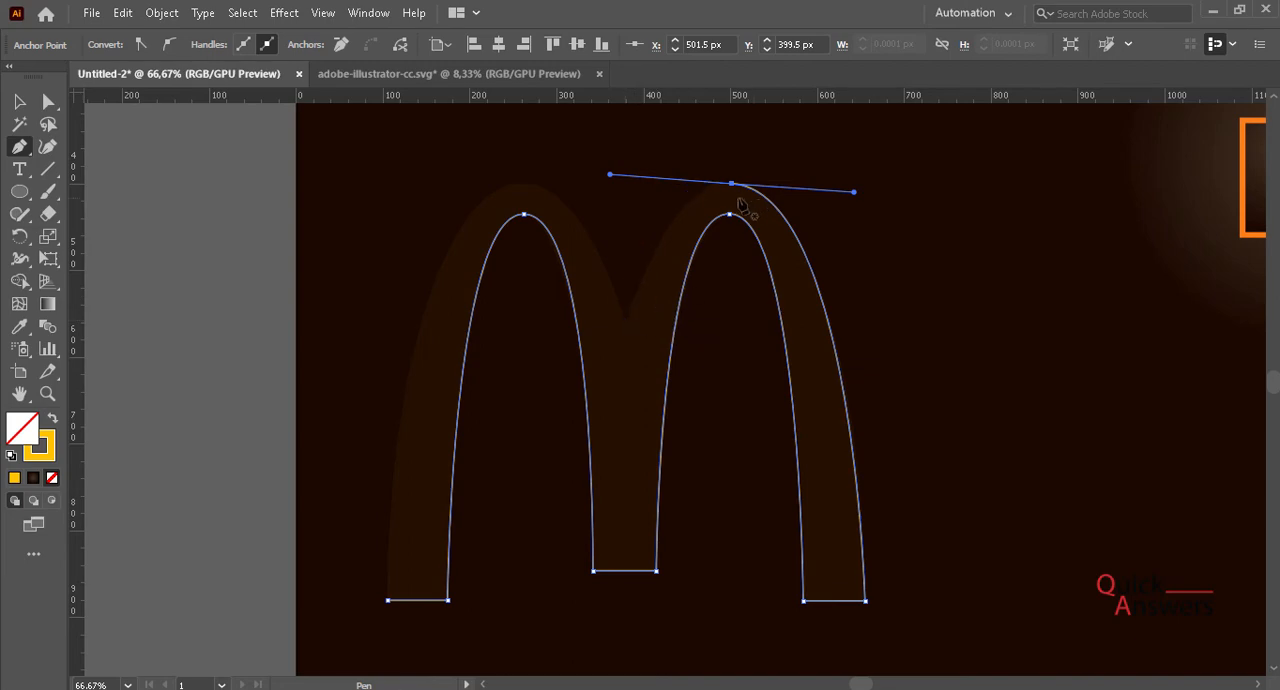
pyautogui.scroll(5, 739, 201)
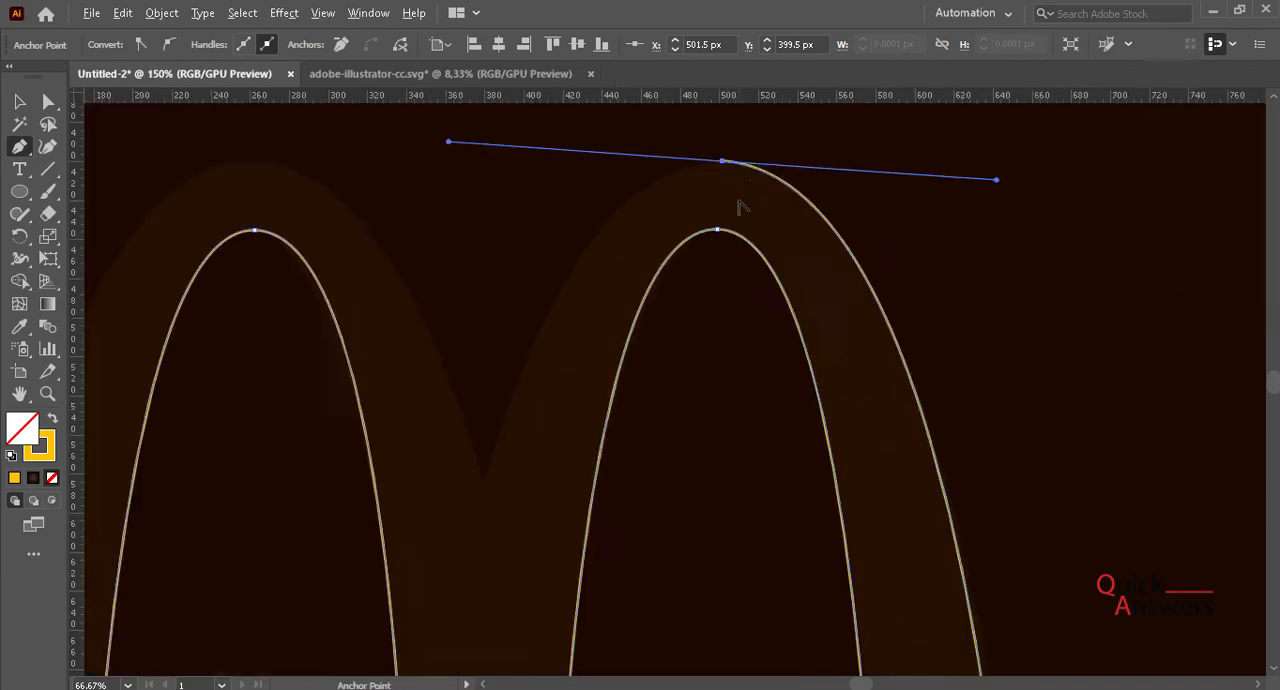
pyautogui.click(716, 149)
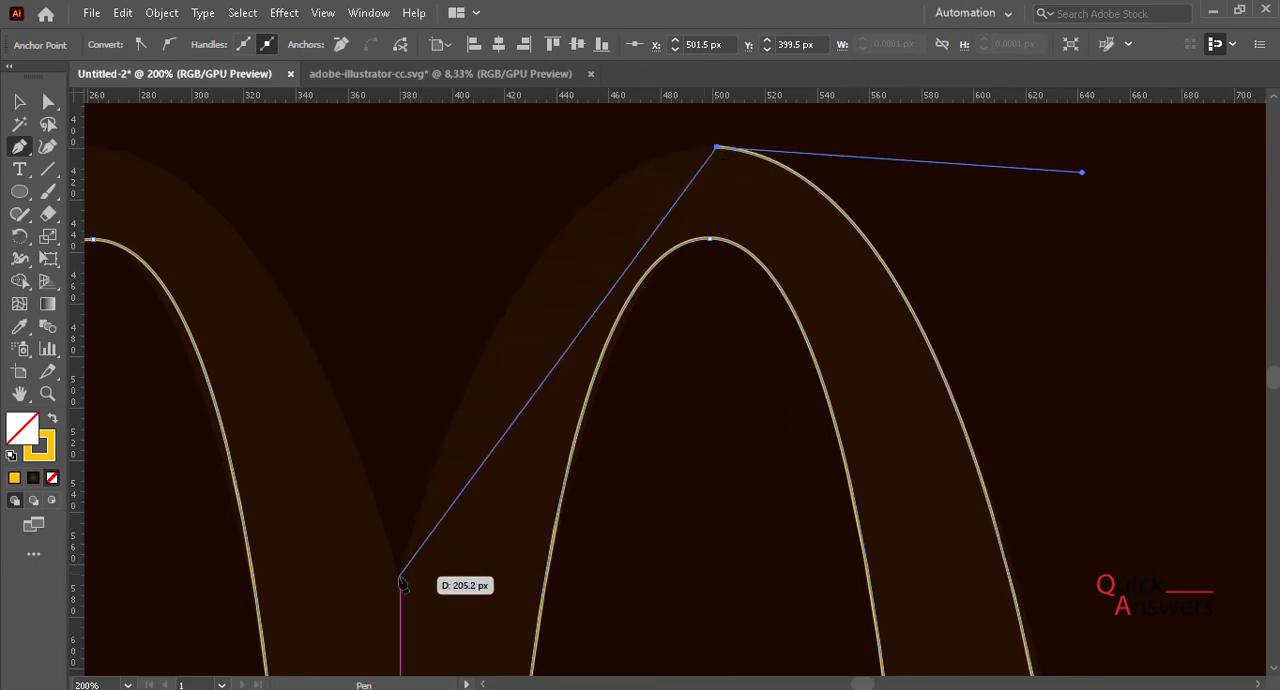
# - Curve the path down to the notch between the two arches and remove the outgoing handle there
pyautogui.moveTo(400, 578); pyautogui.dragTo(372, 640)
pyautogui.scroll(-2, 316, 628)
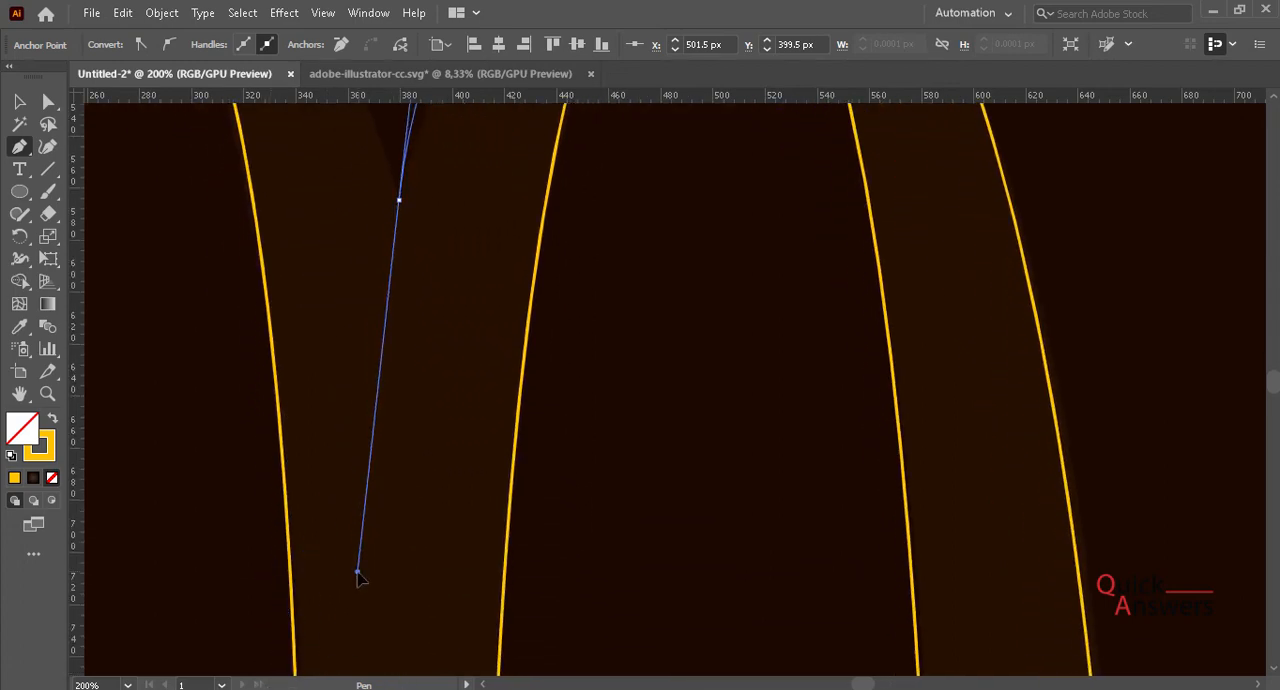
pyautogui.scroll(-2, 357, 578)
pyautogui.moveTo(357, 578); pyautogui.dragTo(338, 595)
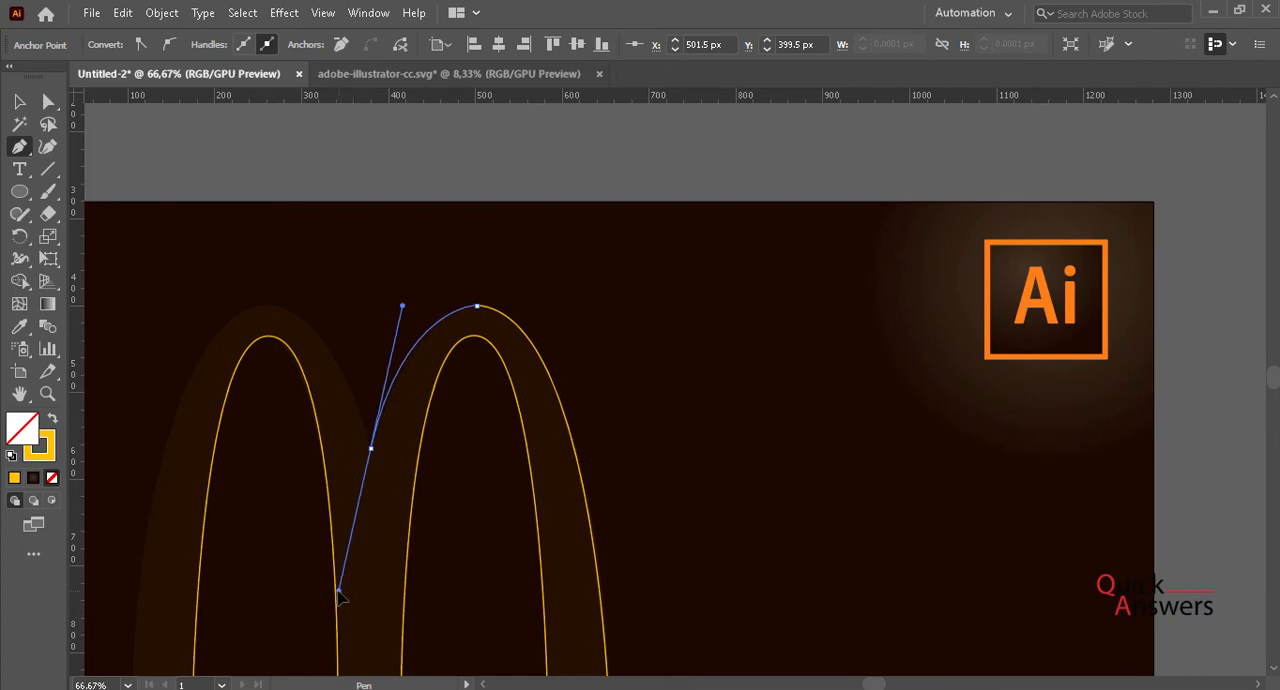
pyautogui.moveTo(338, 595); pyautogui.dragTo(337, 594)
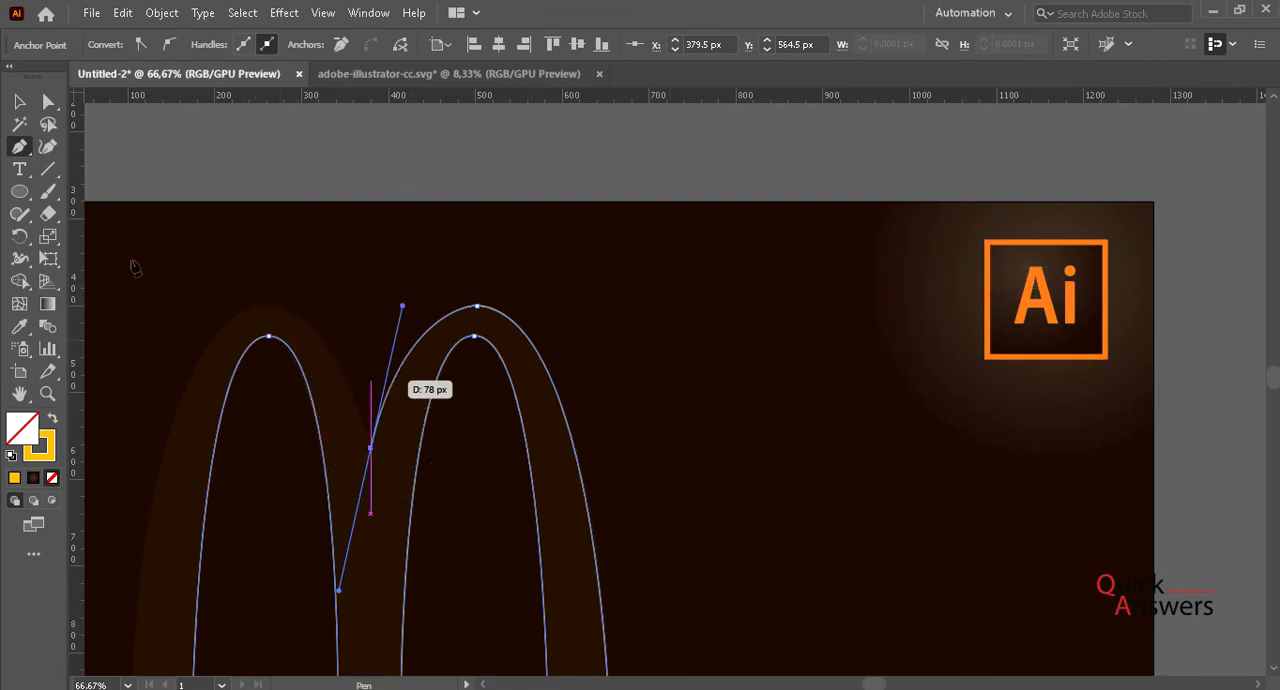
pyautogui.scroll(4, 351, 449)
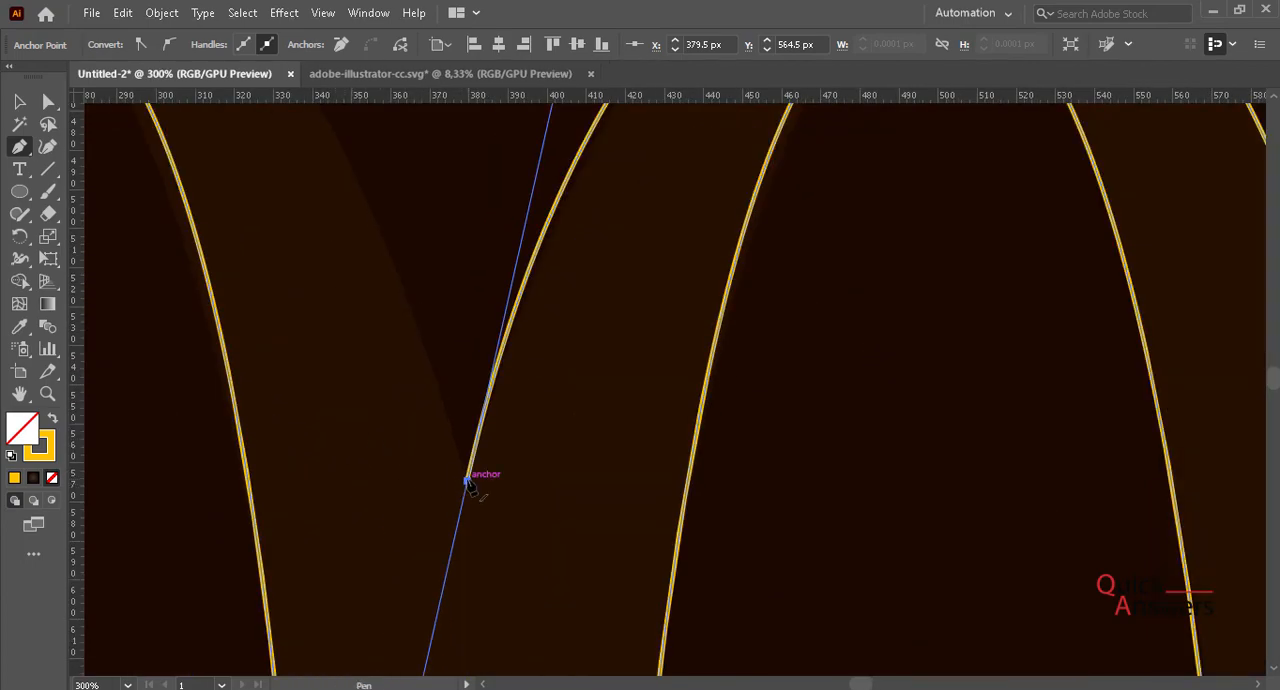
pyautogui.scroll(-4, 466, 481)
# - Curve the path over the left arch's outer peak and close it with a curve at the left leg's starting corner
pyautogui.moveTo(467, 477); pyautogui.dragTo(301, 346)
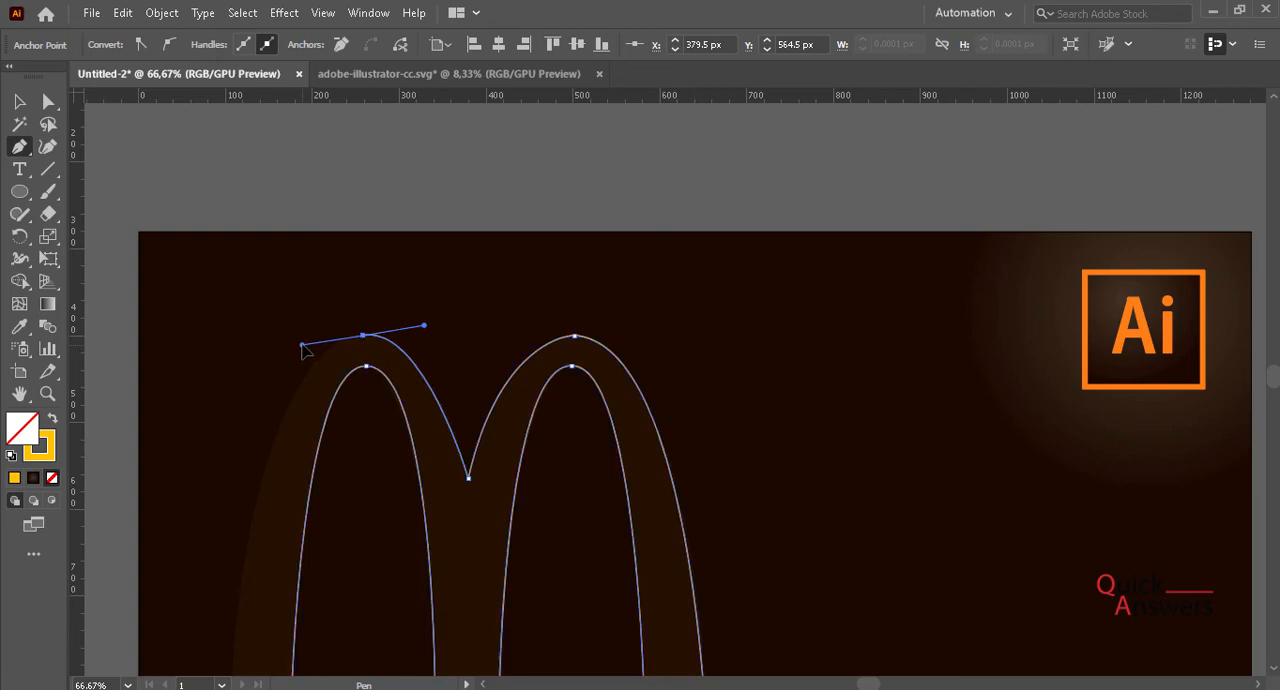
pyautogui.scroll(-3, 215, 500)
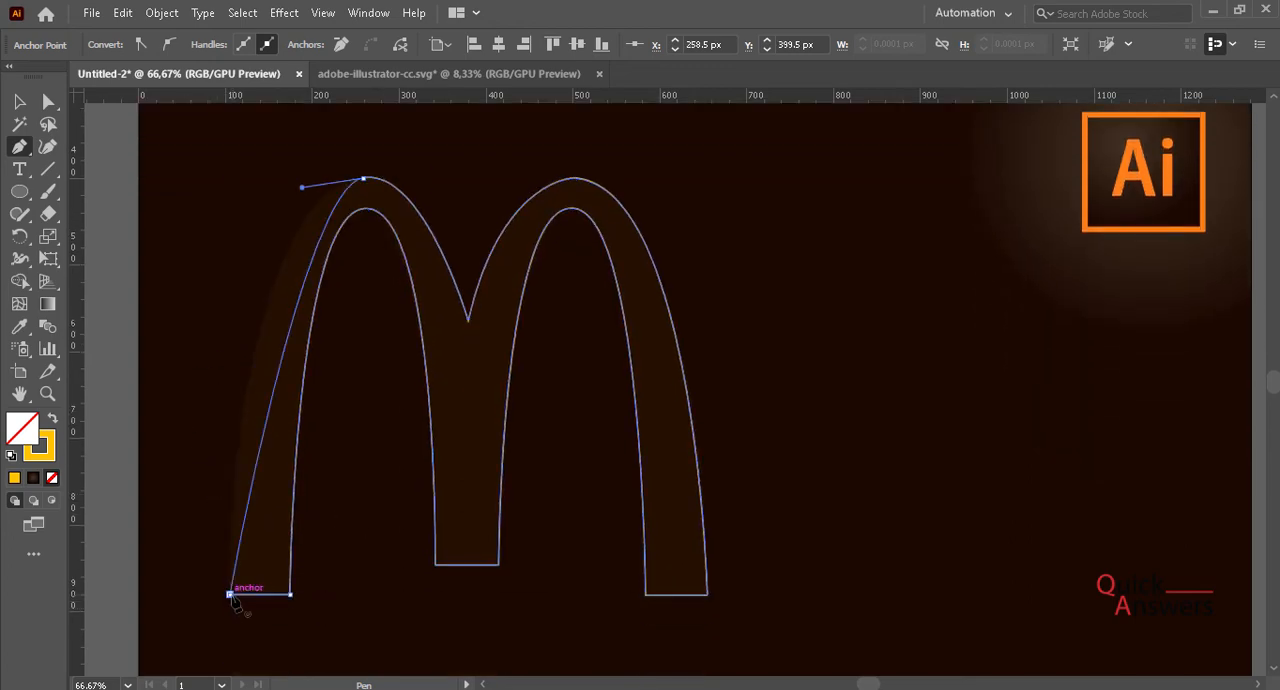
pyautogui.moveTo(230, 596); pyautogui.dragTo(212, 559)
pyautogui.scroll(-2, 174, 499)
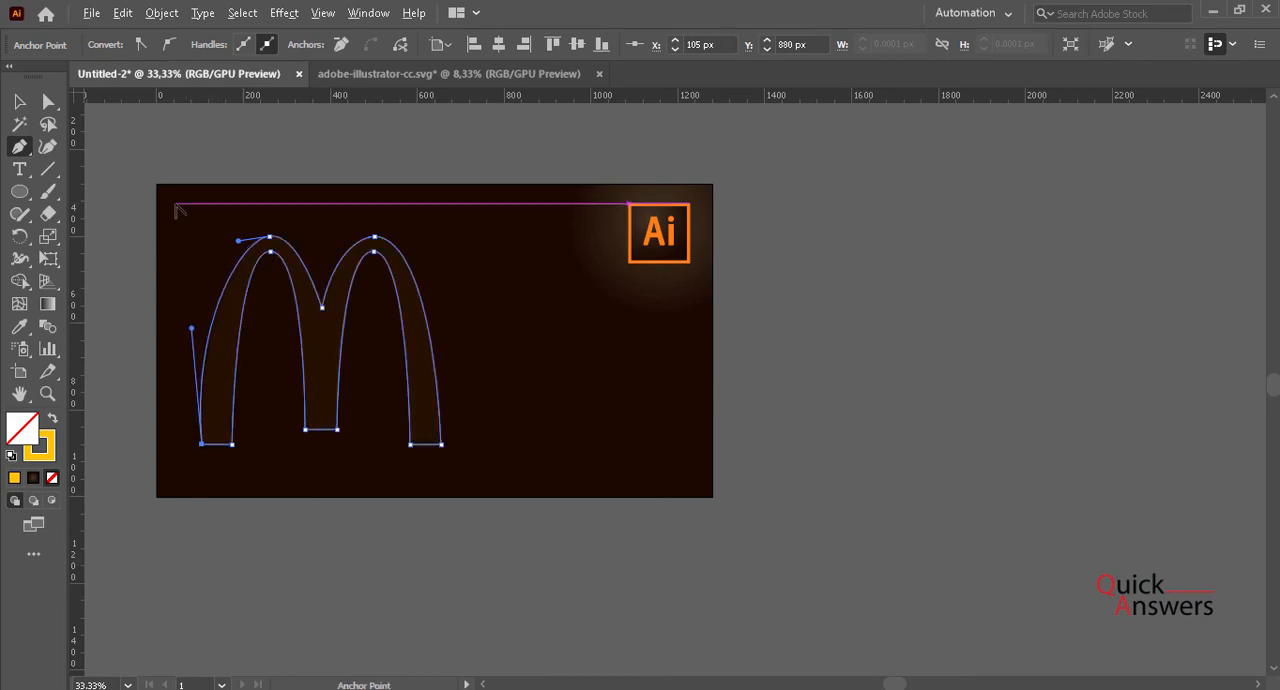
# - Level the direction handles of the left arch's outer peak point with the Direct Selection tool
pyautogui.scroll(3, 190, 230)
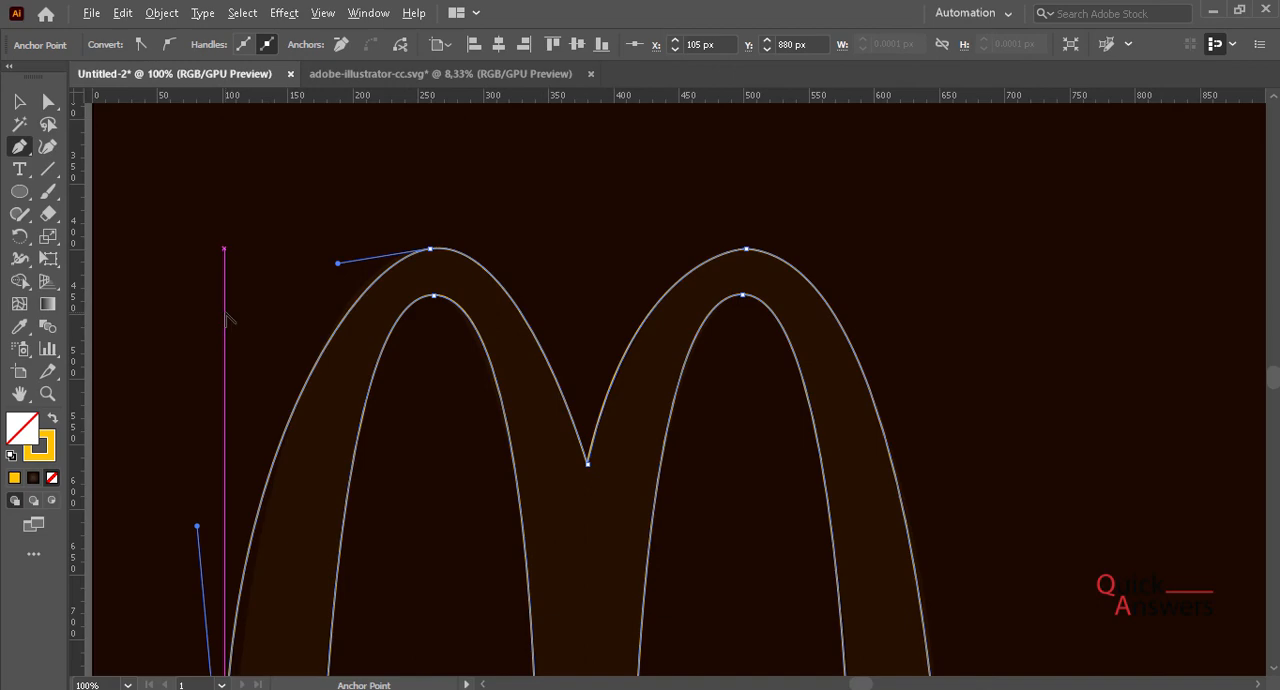
pyautogui.press('a')
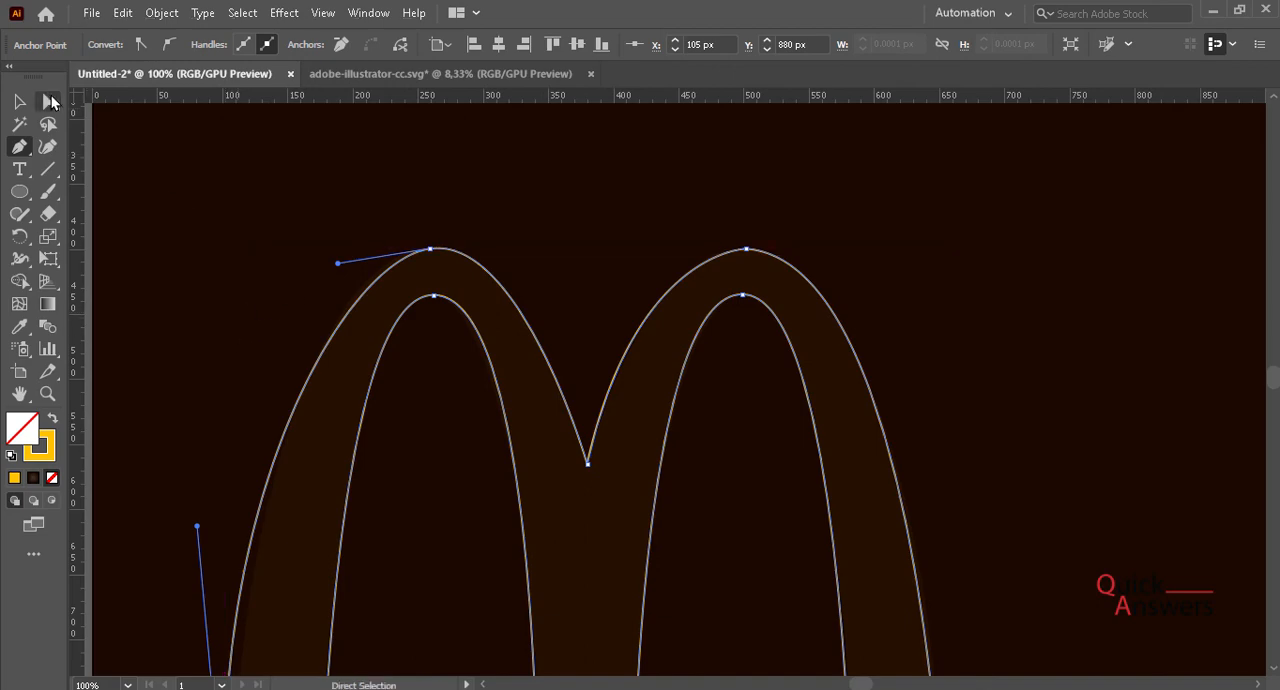
pyautogui.scroll(1, 376, 262)
pyautogui.scroll(1, 378, 262)
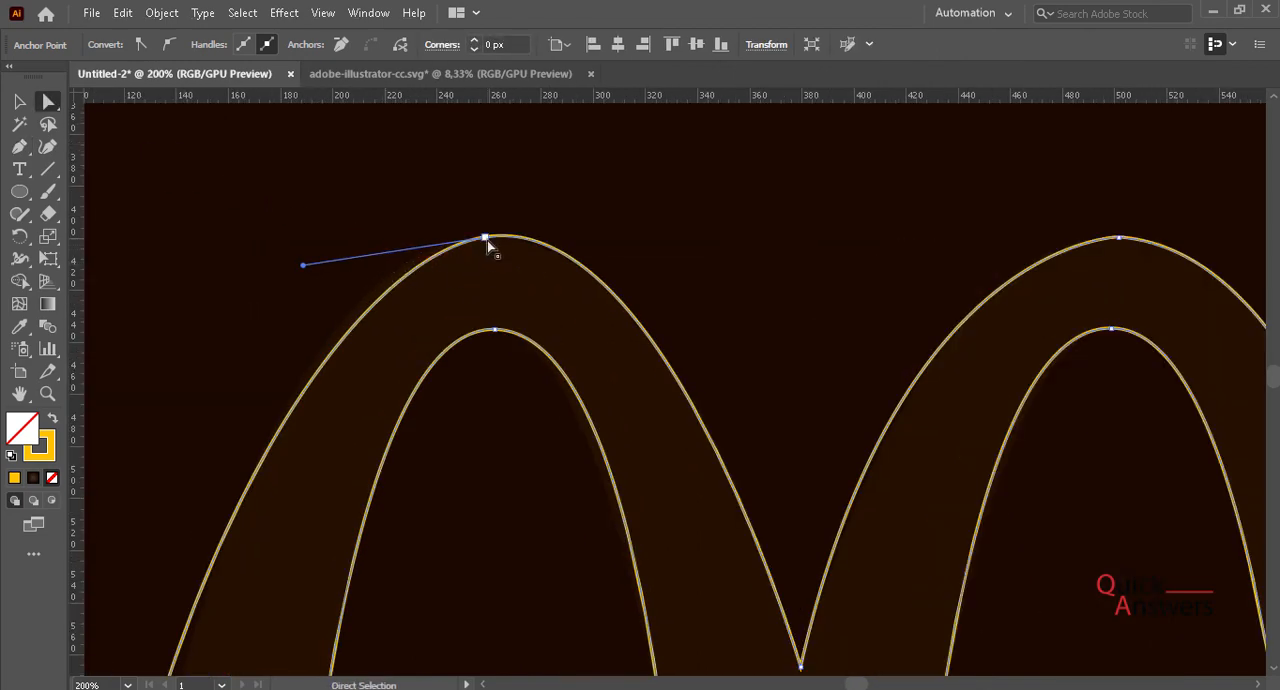
pyautogui.click(486, 240)
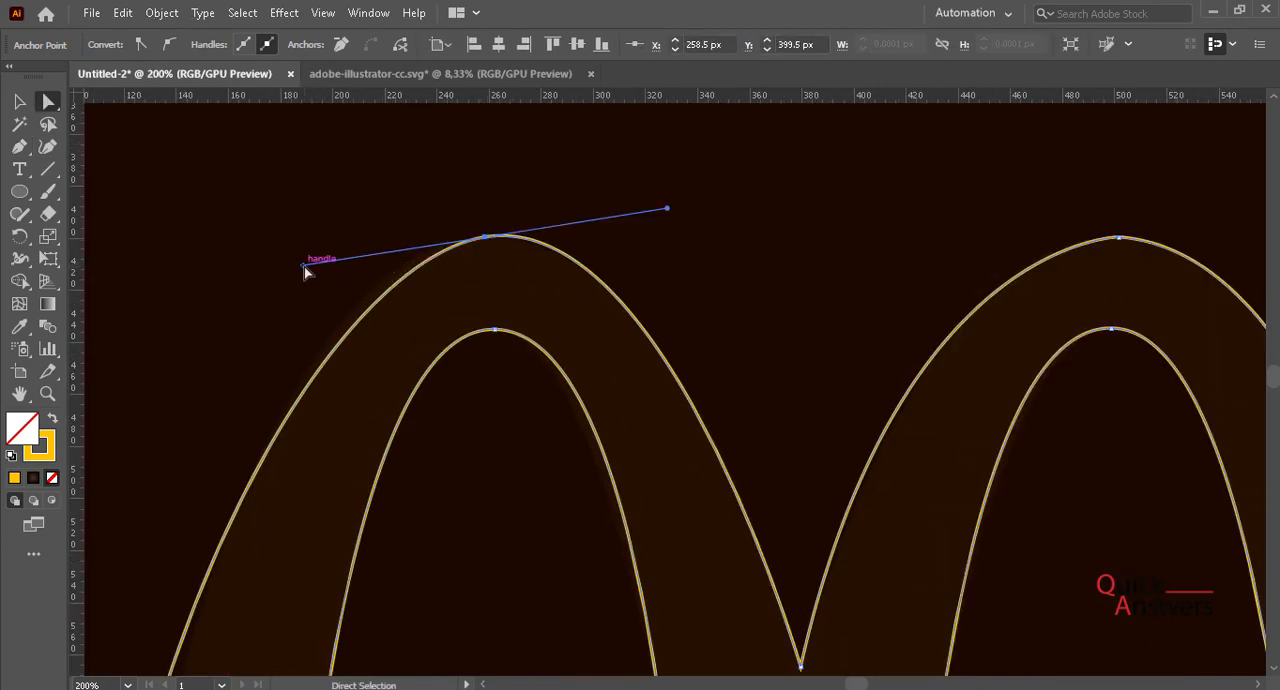
pyautogui.moveTo(304, 267); pyautogui.dragTo(300, 237)
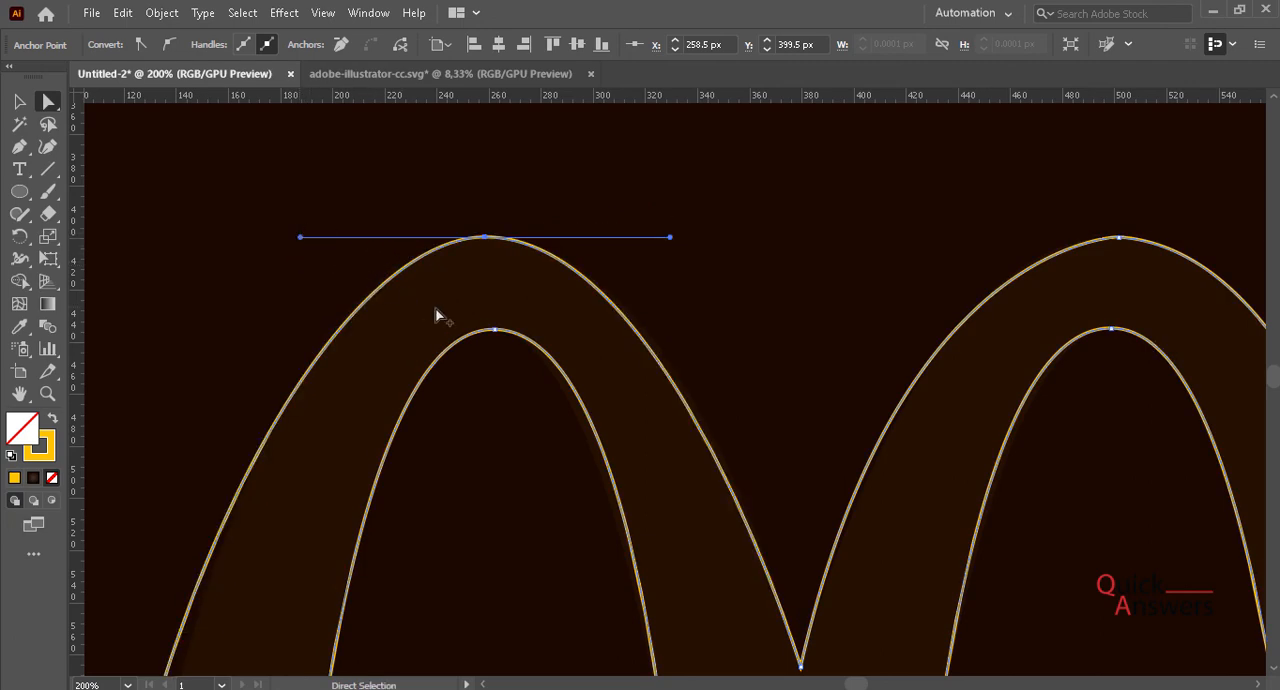
# - Adjust the direction handle of the left leg's outer bottom corner to vertical so the outer curve follows the template
pyautogui.scroll(-1, 437, 315)
pyautogui.scroll(-5, 564, 408)
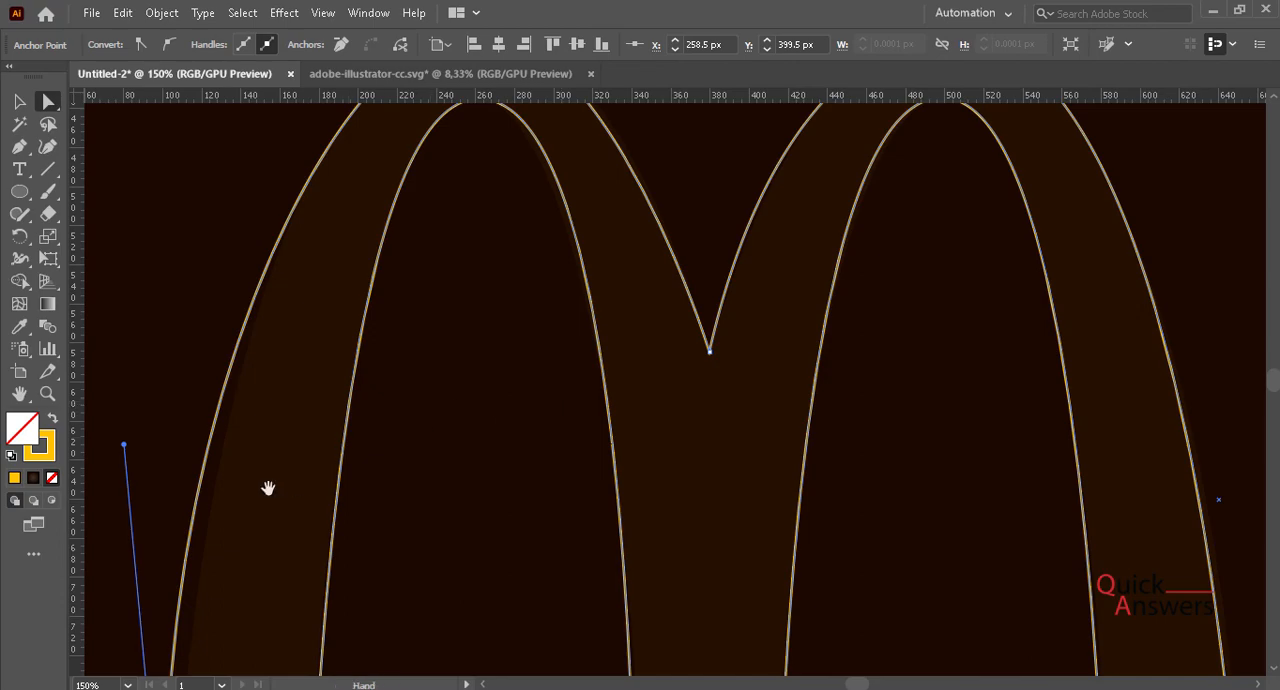
pyautogui.moveTo(268, 487); pyautogui.dragTo(589, 120)
pyautogui.scroll(1, 500, 586)
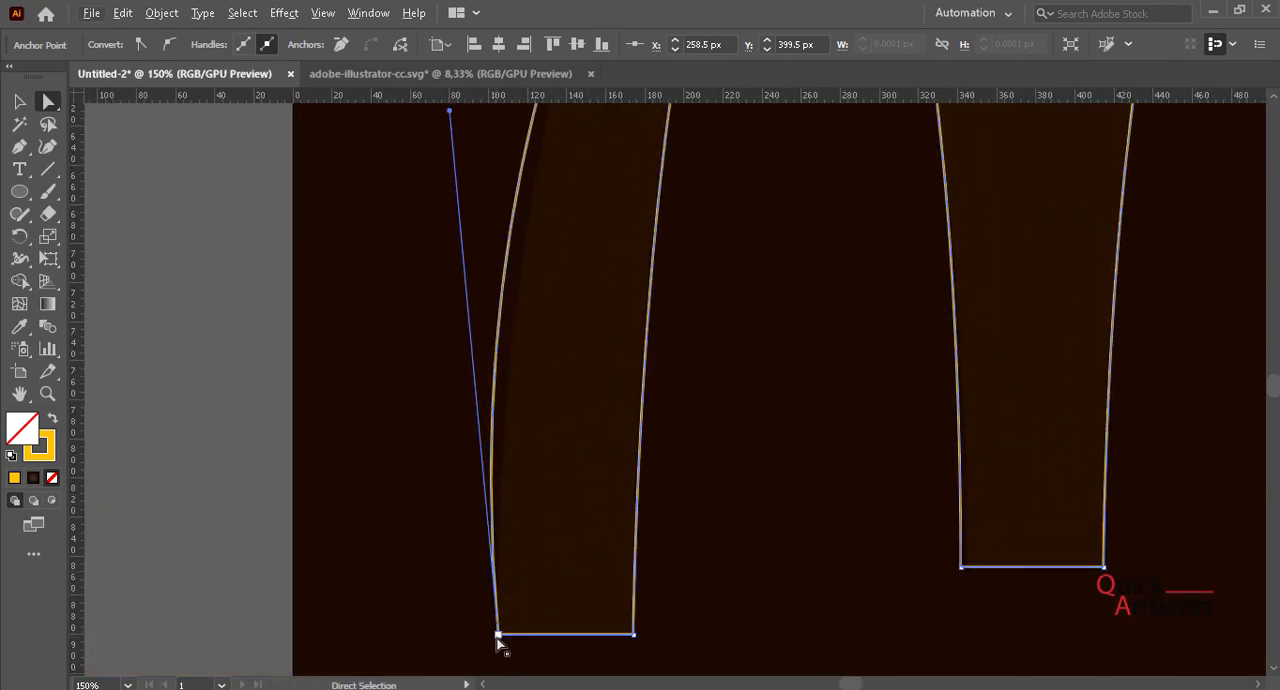
pyautogui.click(498, 635)
pyautogui.scroll(1, 522, 487)
pyautogui.scroll(1, 434, 258)
pyautogui.scroll(-3, 435, 260)
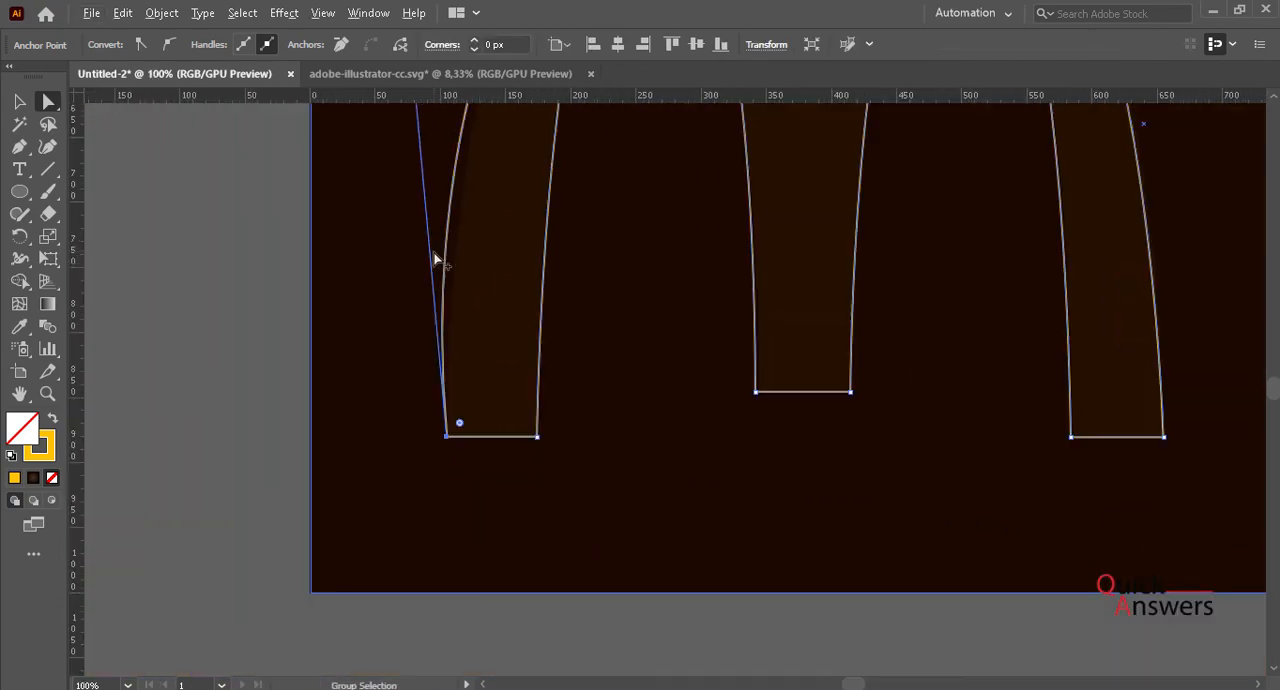
pyautogui.scroll(3, 446, 350)
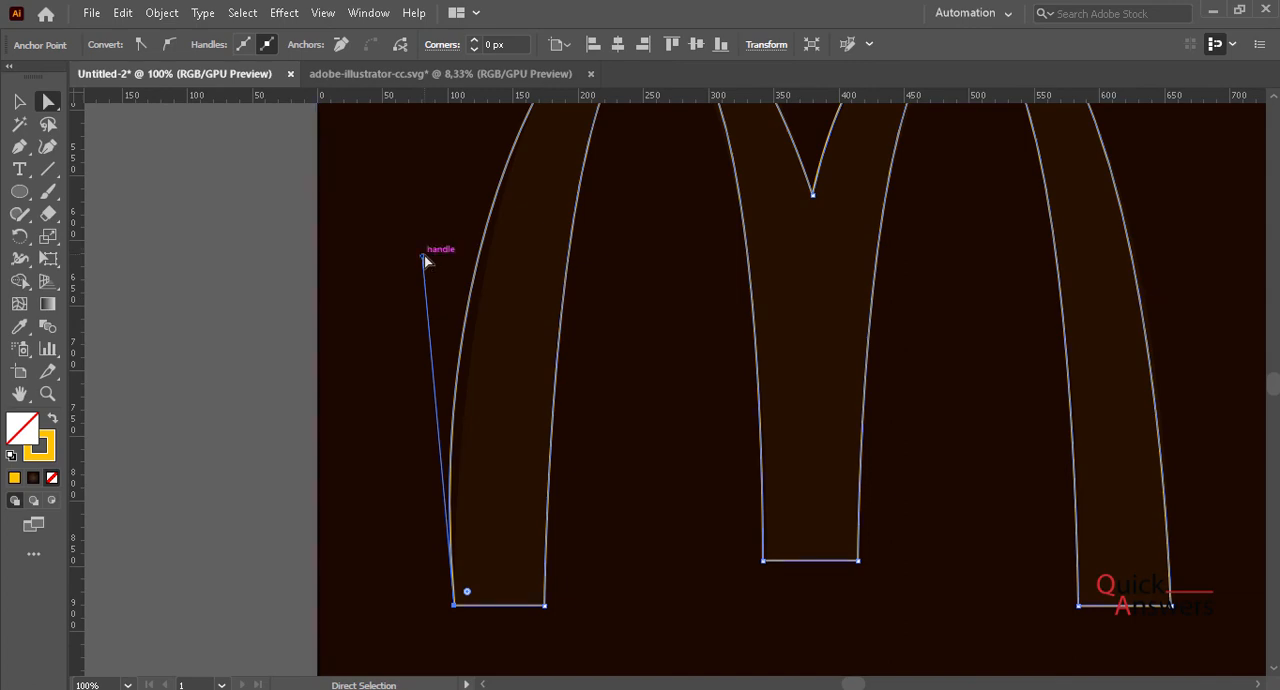
pyautogui.moveTo(422, 257); pyautogui.dragTo(429, 271)
pyautogui.moveTo(443, 258); pyautogui.dragTo(455, 213)
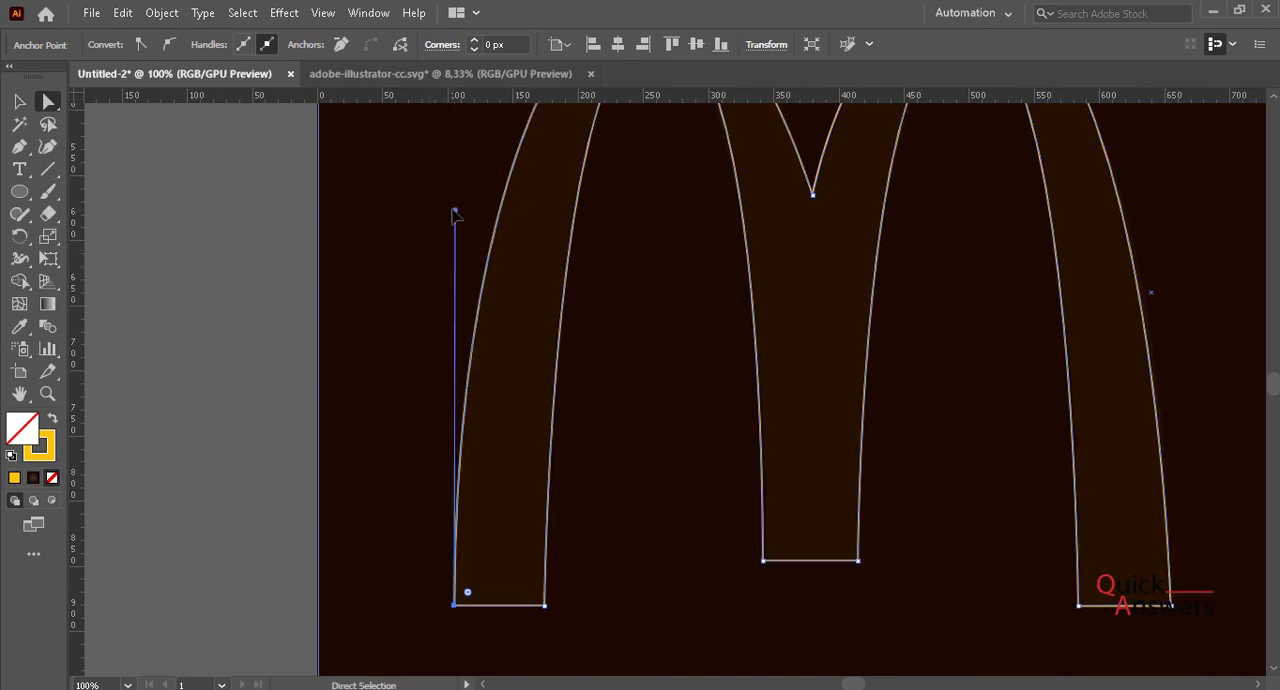
# - Swap the fill and stroke of the closed M path so it has a solid yellow fill and no stroke, then deselect it
pyautogui.scroll(-1, 454, 213)
pyautogui.moveTo(695, 367); pyautogui.dragTo(640, 451)
pyautogui.scroll(3, 510, 244)
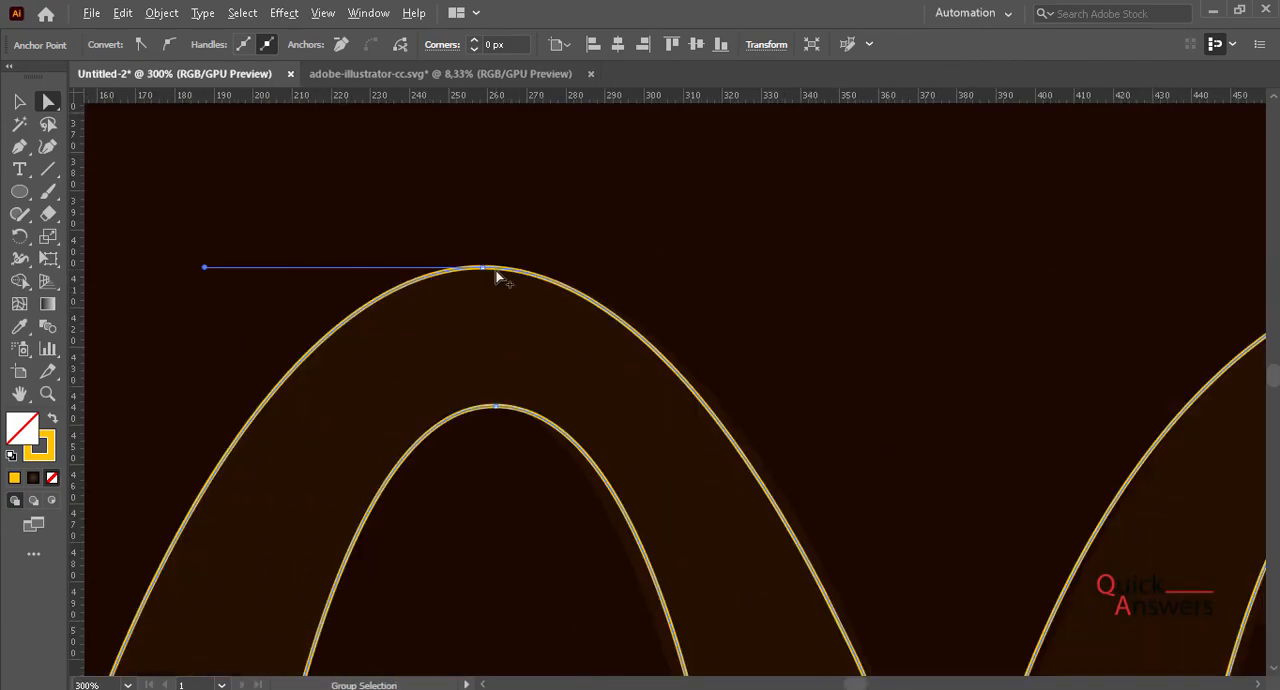
pyautogui.scroll(-3, 500, 270)
pyautogui.scroll(-1, 513, 320)
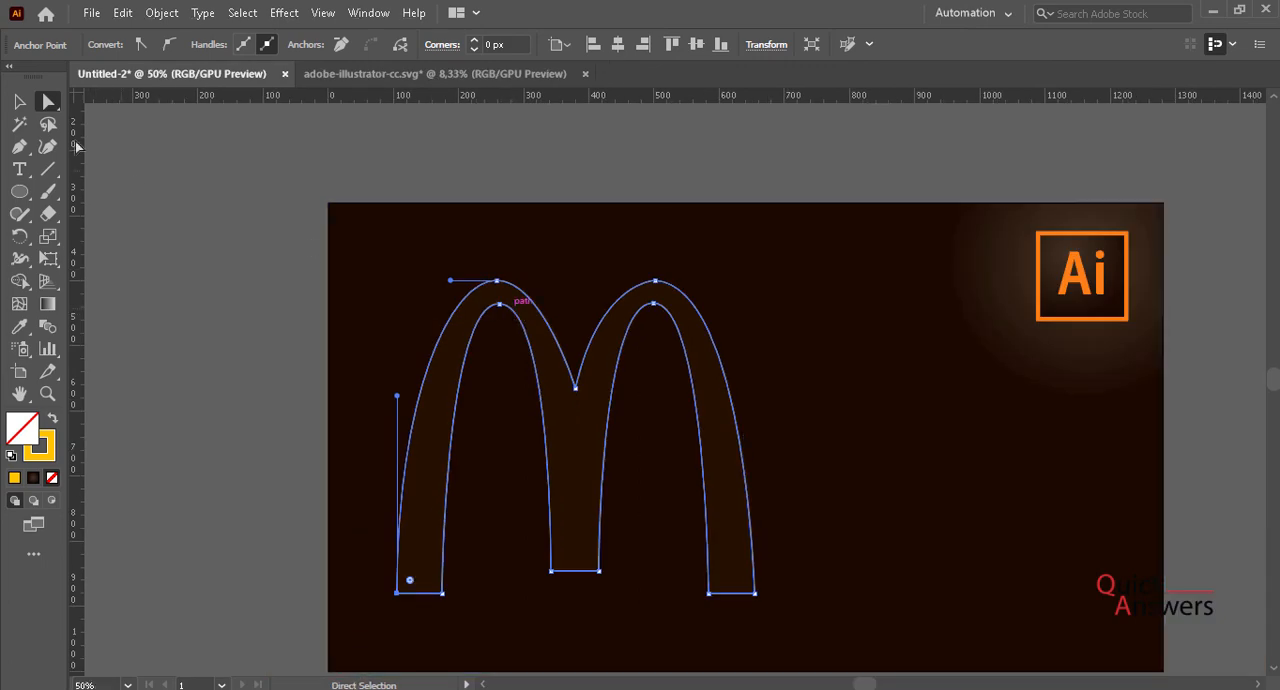
pyautogui.press('v')
pyautogui.click(245, 405)
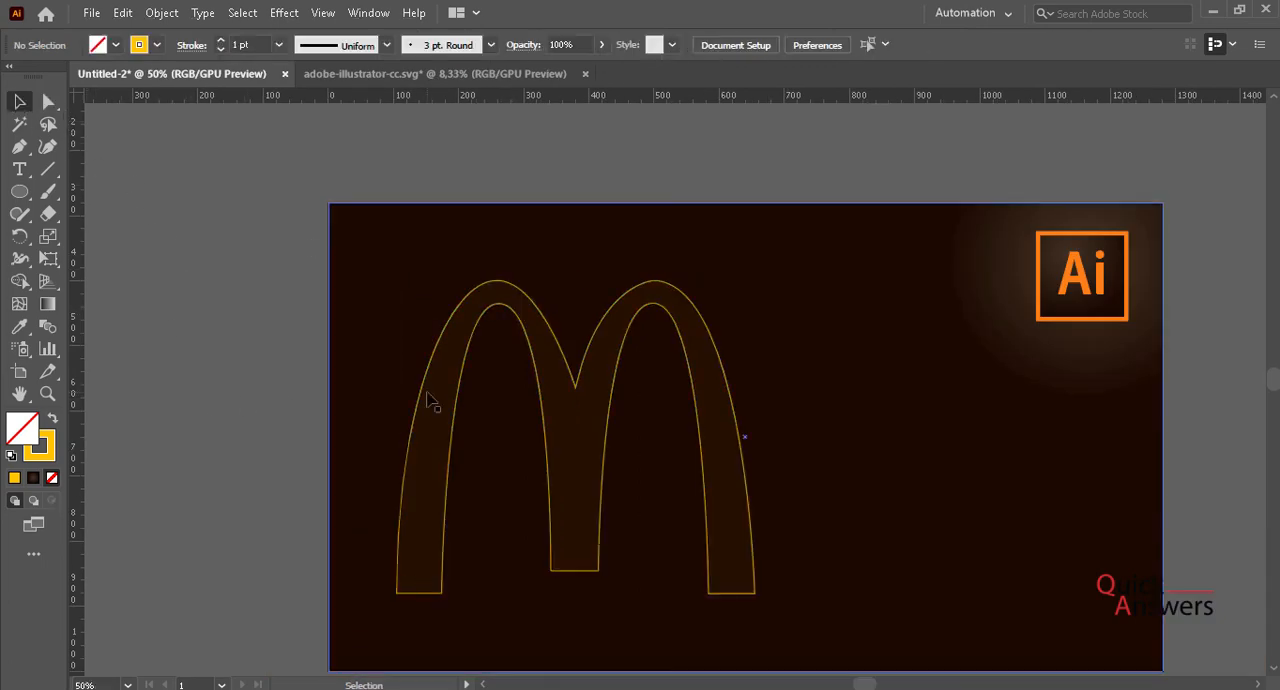
pyautogui.click(426, 395)
pyautogui.click(417, 404)
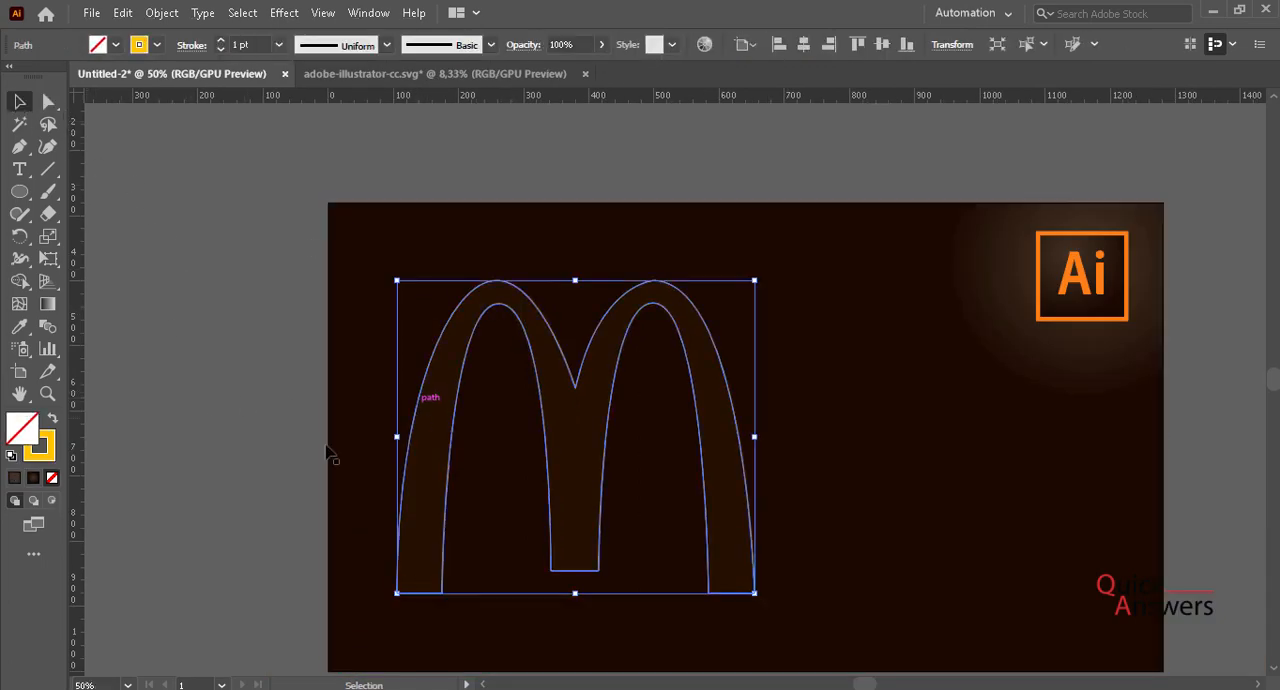
pyautogui.click(55, 422)
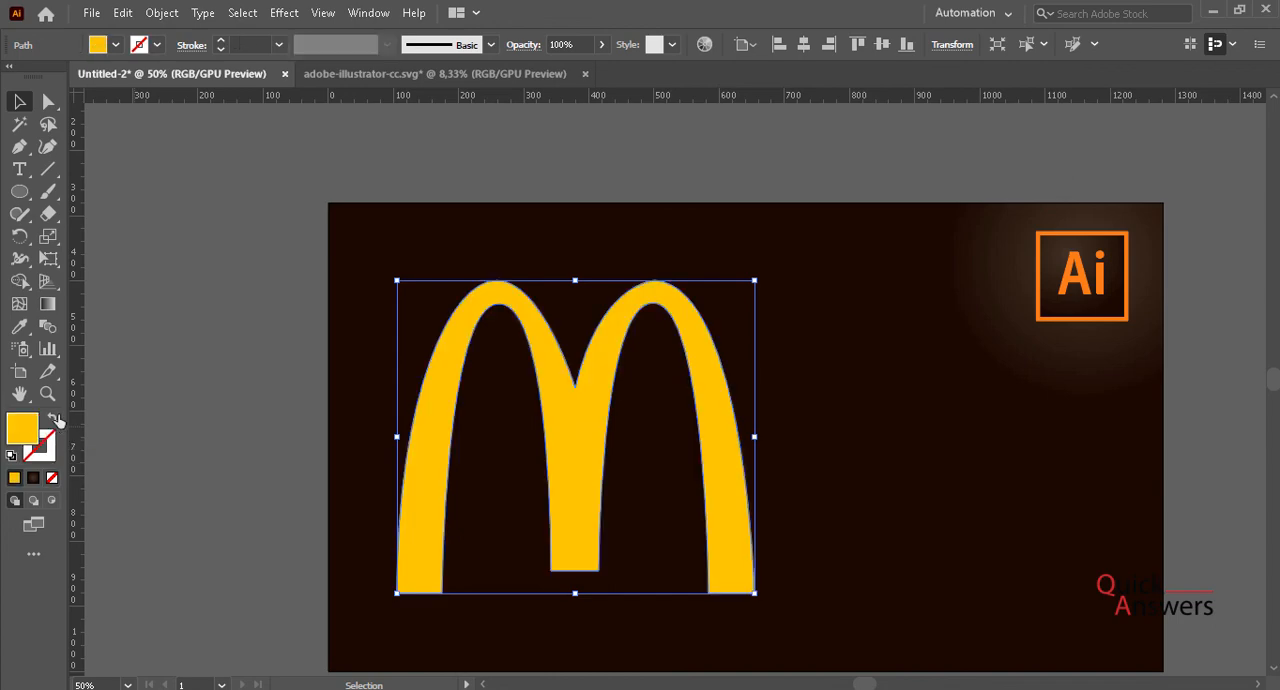
pyautogui.click(195, 341)
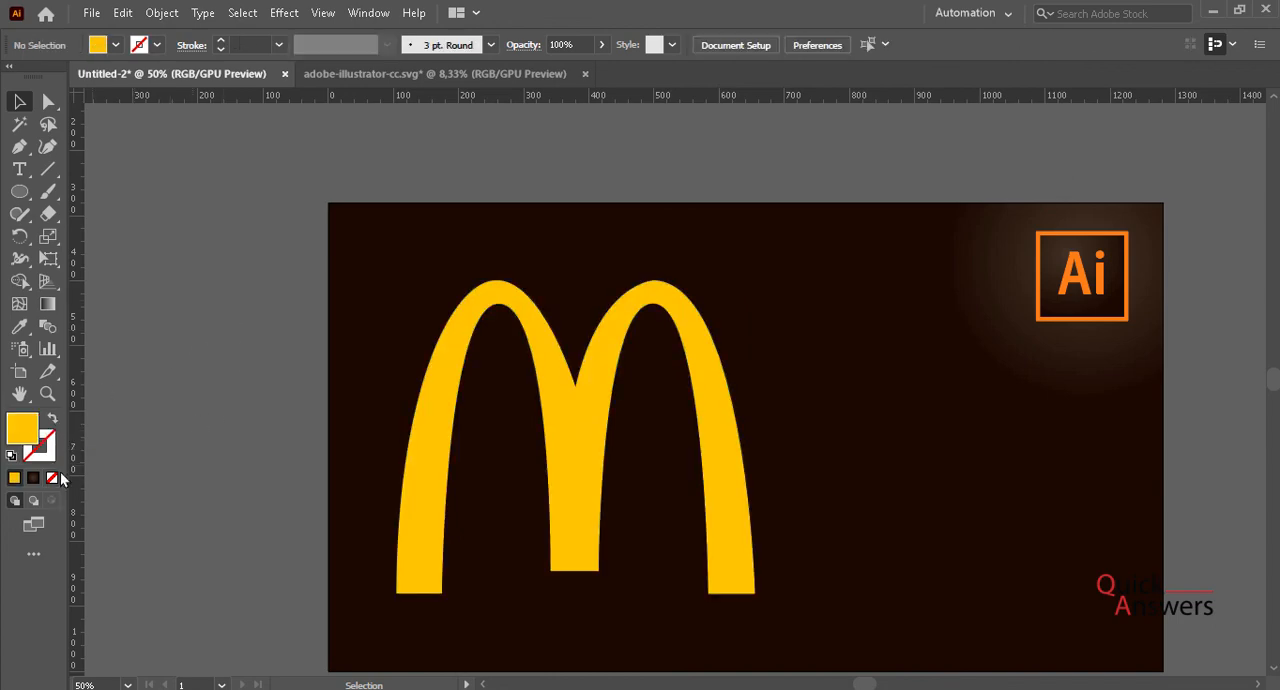
pyautogui.scroll(-3, 567, 406)
pyautogui.press('space')
pyautogui.moveTo(792, 533); pyautogui.dragTo(664, 531)
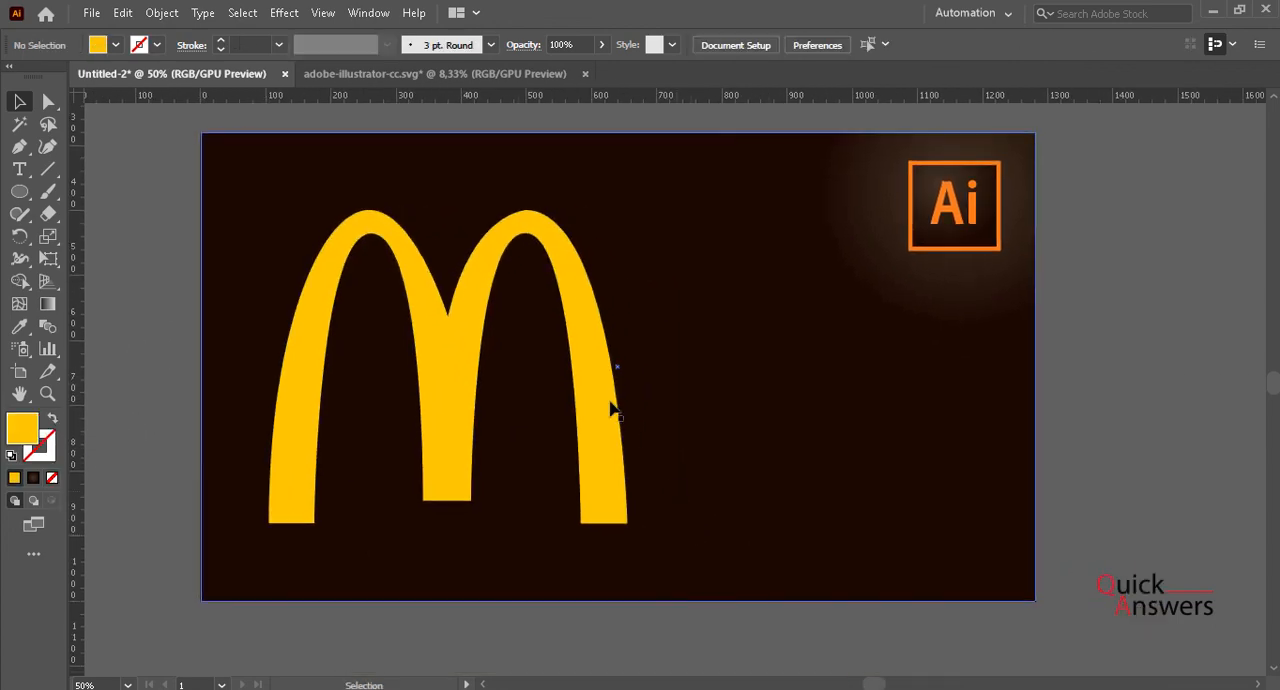
pyautogui.click(760, 346)
pyautogui.click(1130, 363)
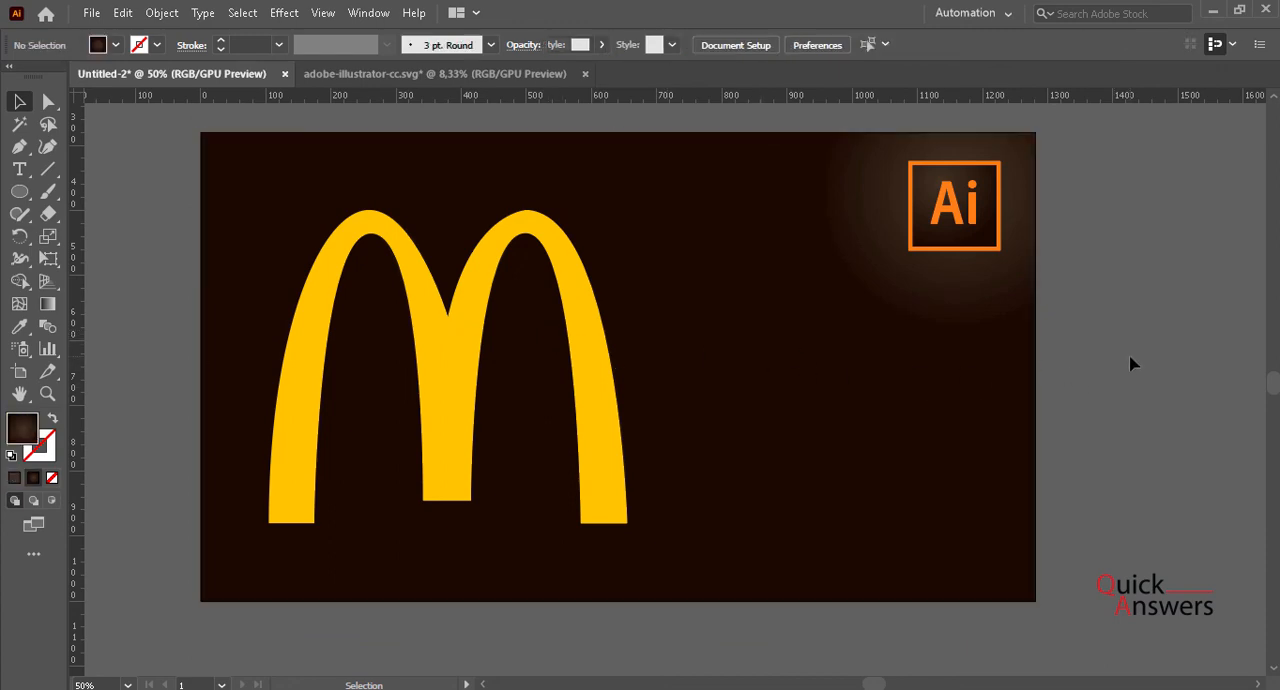
pyautogui.moveTo(954, 688)
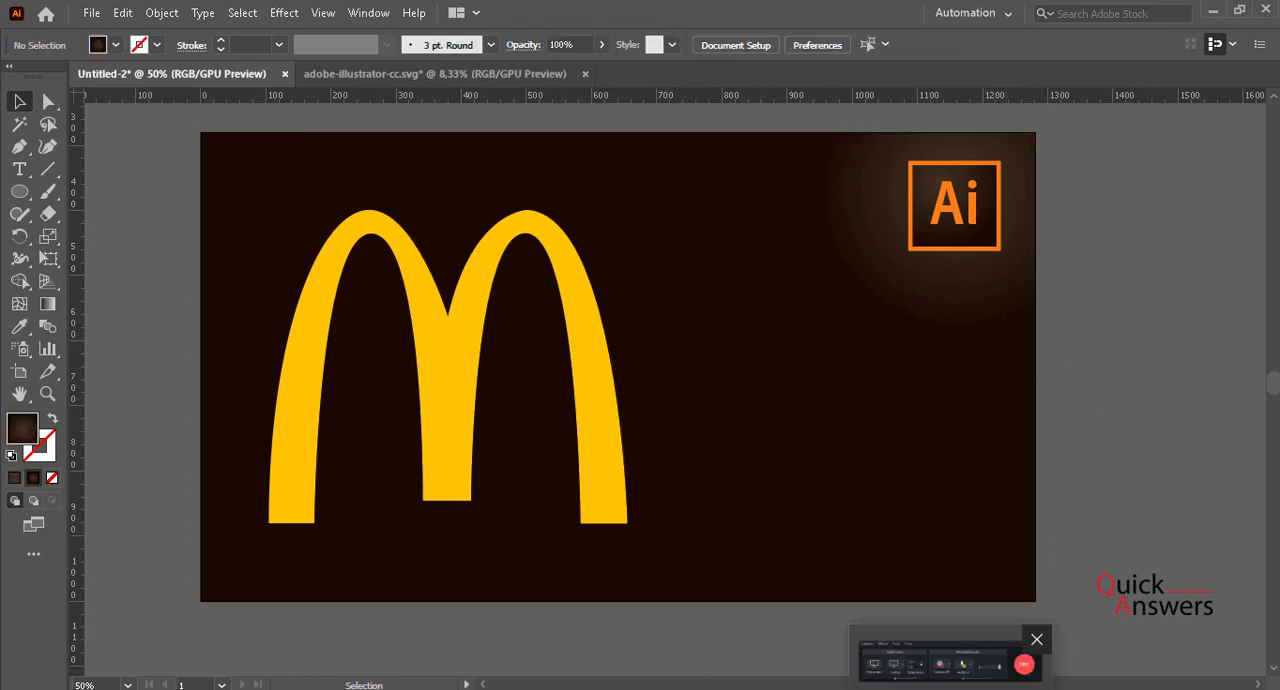